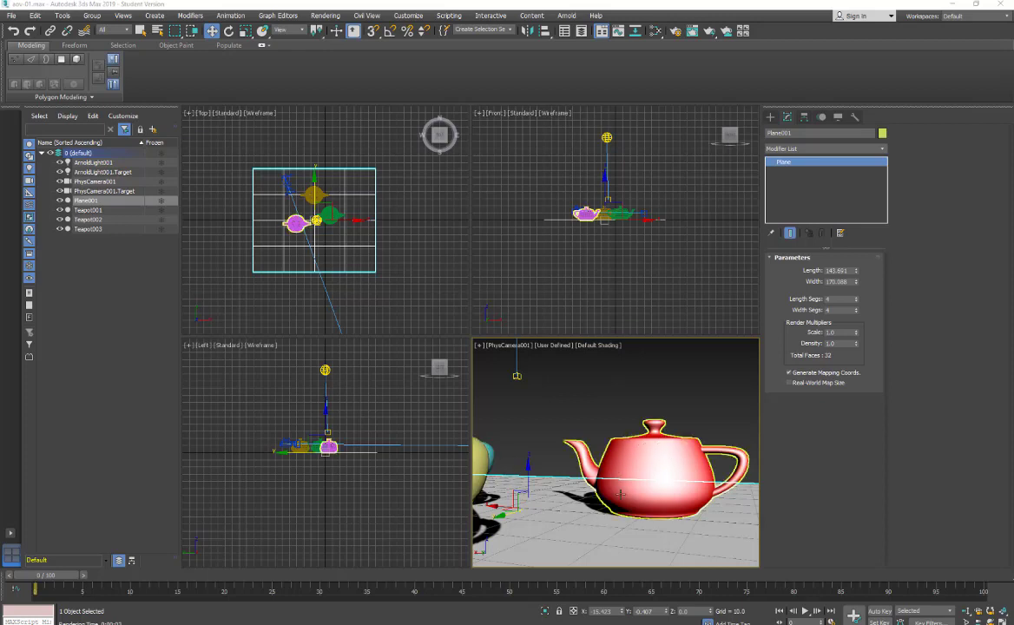
Open the Arnold render setup at its AOV settings.
left_click(675, 31)
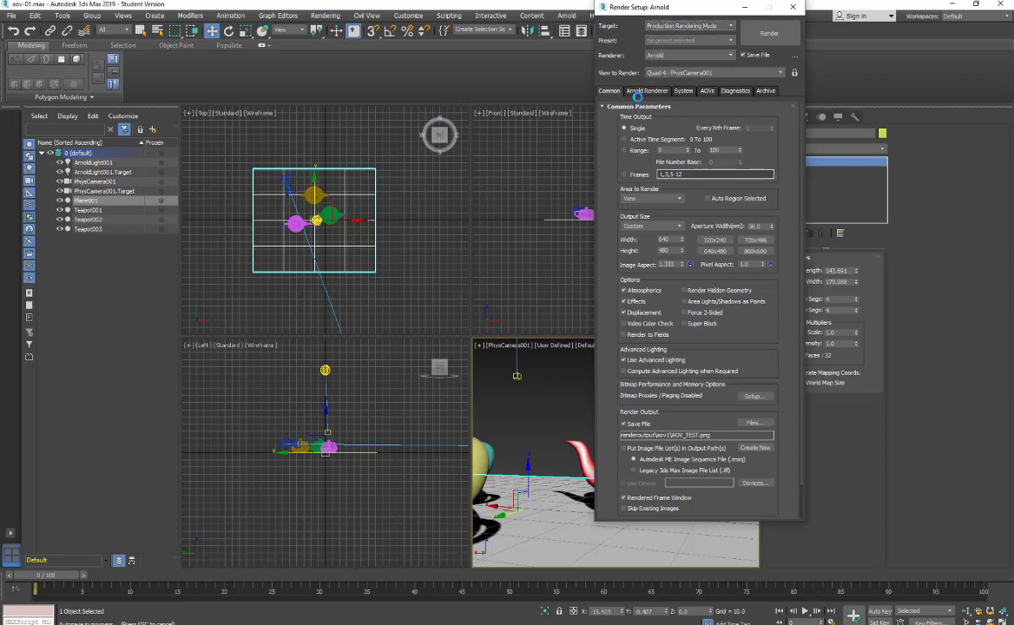
left_click(707, 91)
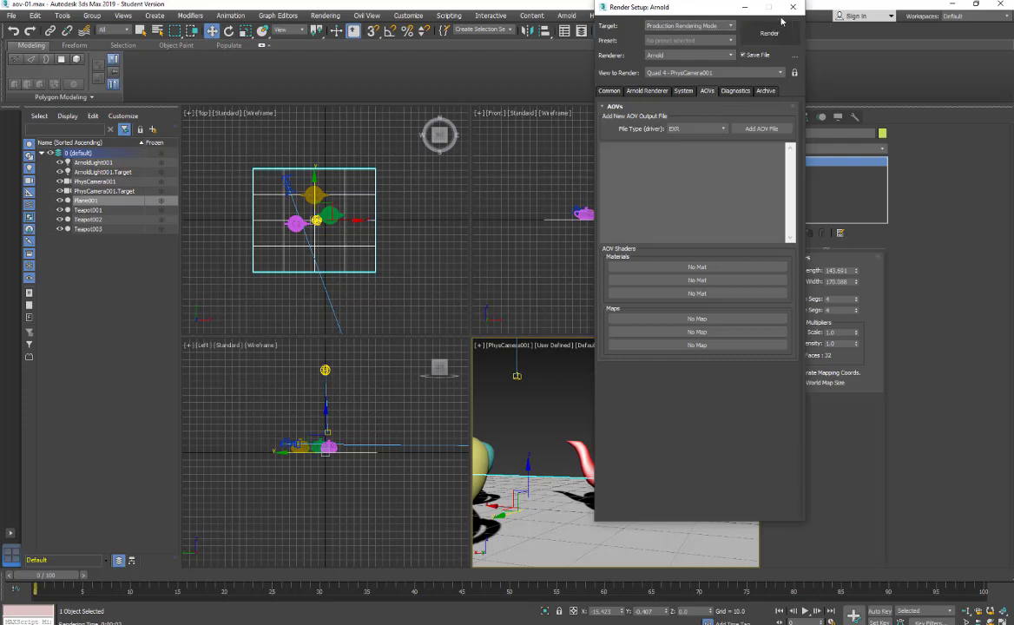
left_click(710, 129)
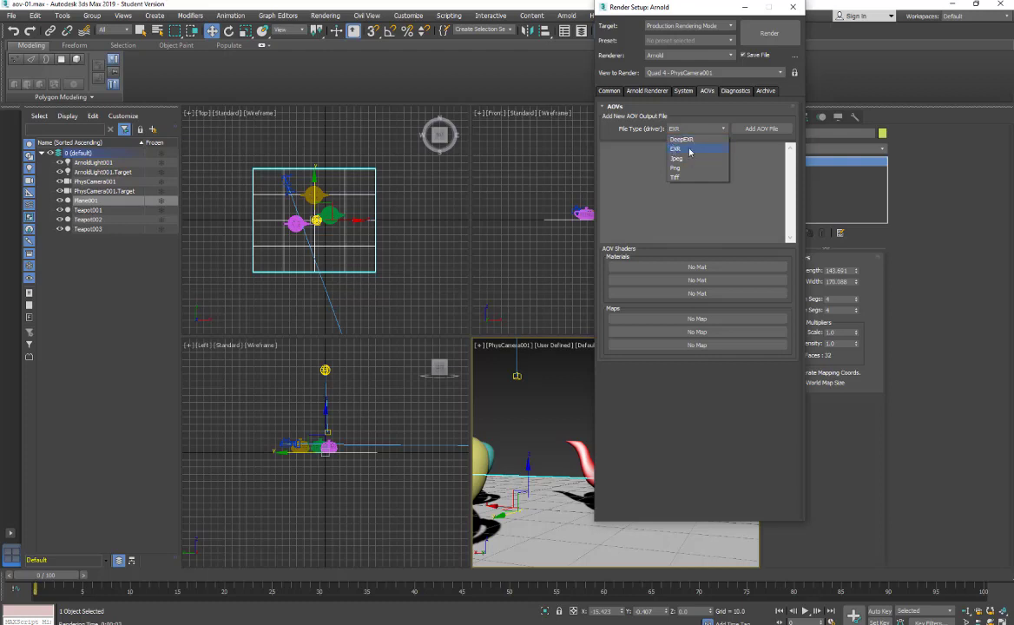
left_click(679, 150)
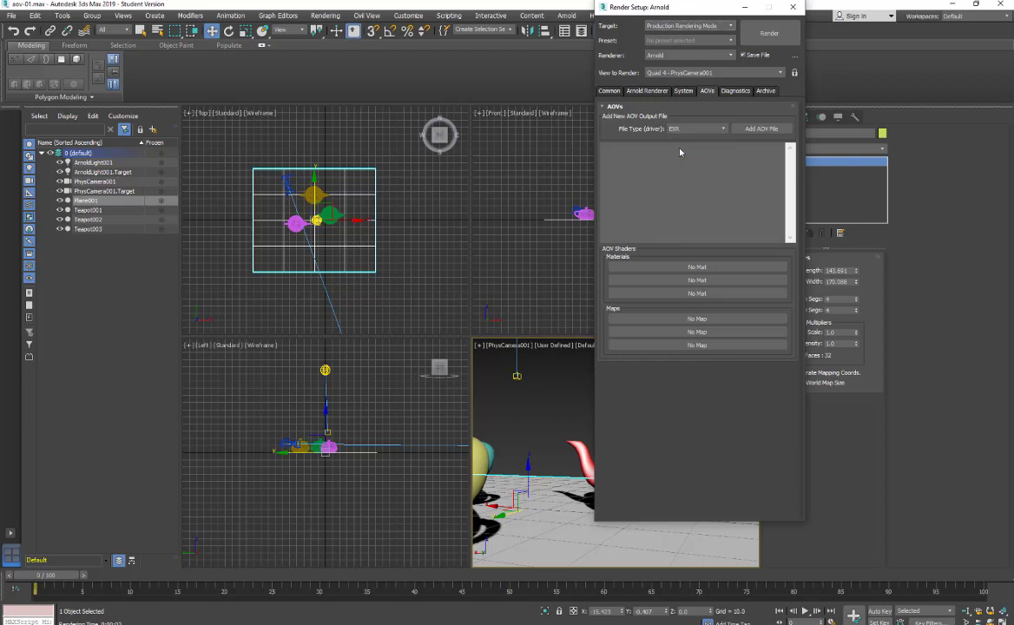
left_click(758, 130)
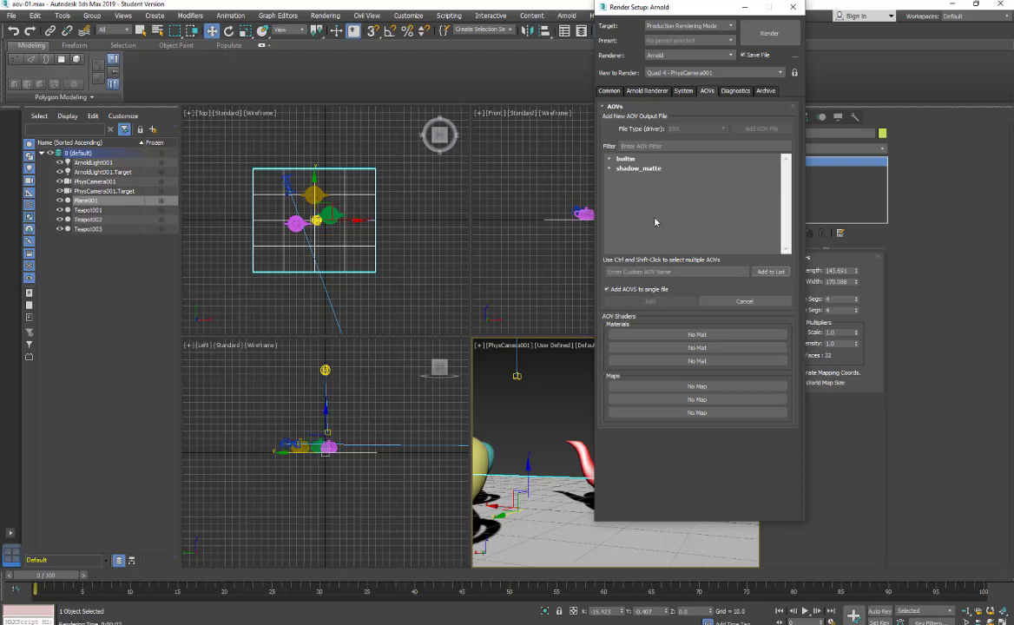
left_click(610, 159)
left_click(640, 189)
Switch the render target to ActiveShade Mode, render the PhysCamera001 view and check which AOV channels the ActiveShade window offers.
left_click(710, 27)
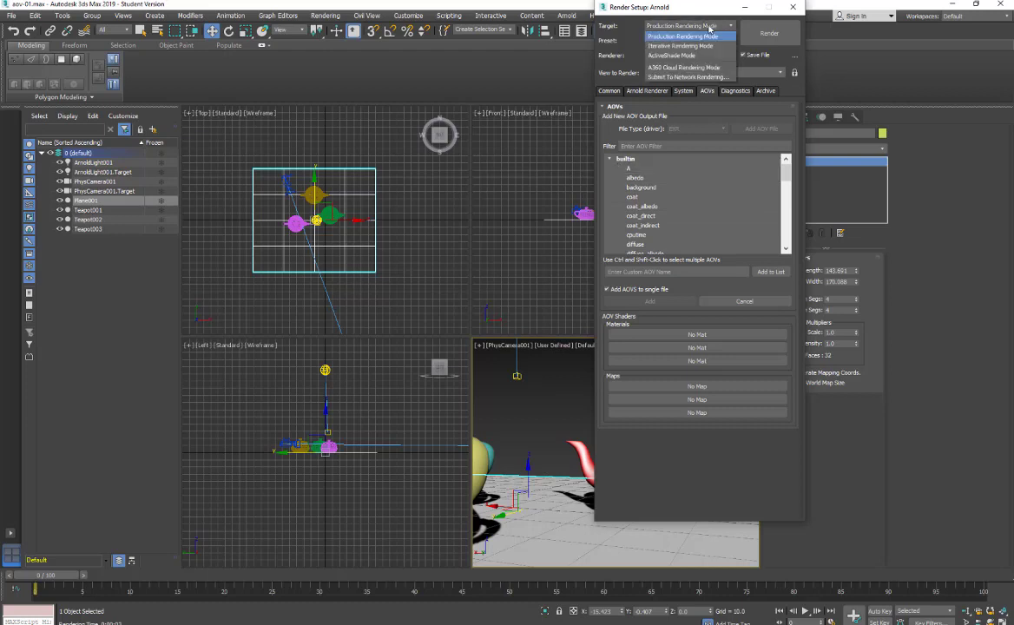
left_click(670, 57)
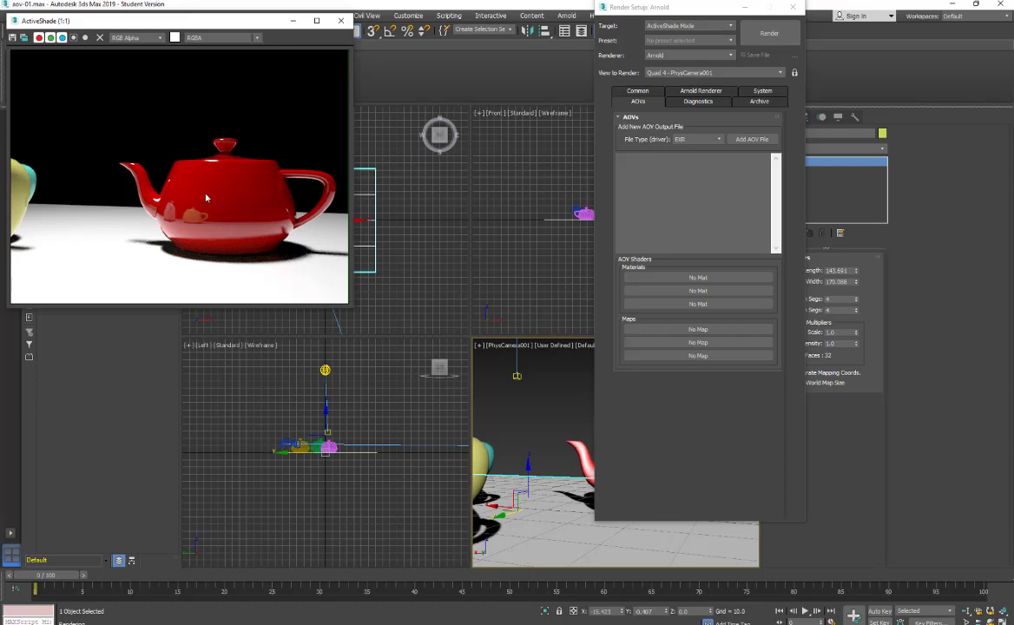
left_click(238, 38)
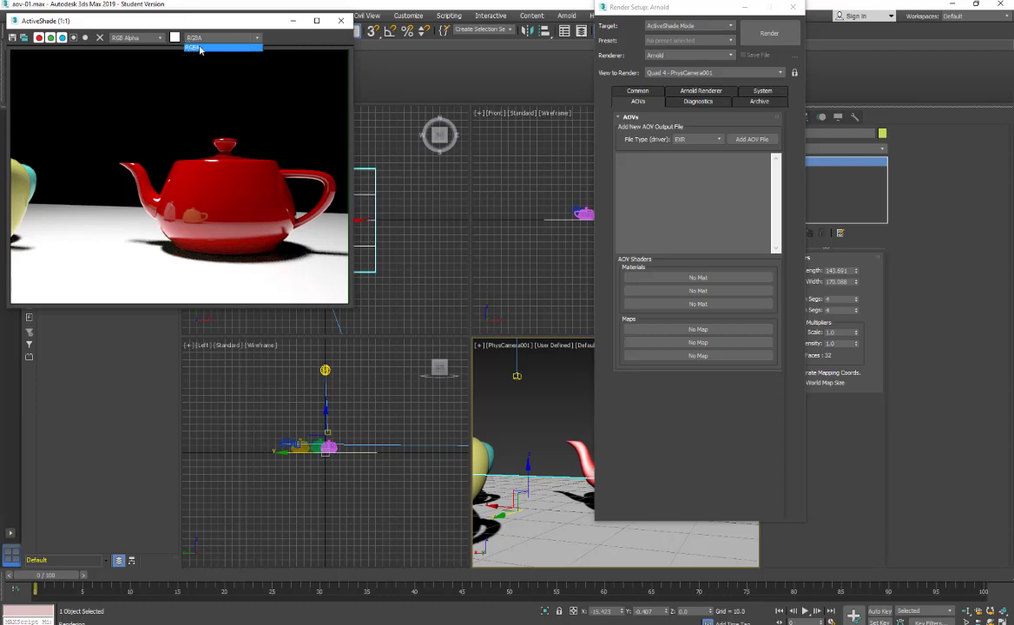
left_click(225, 24)
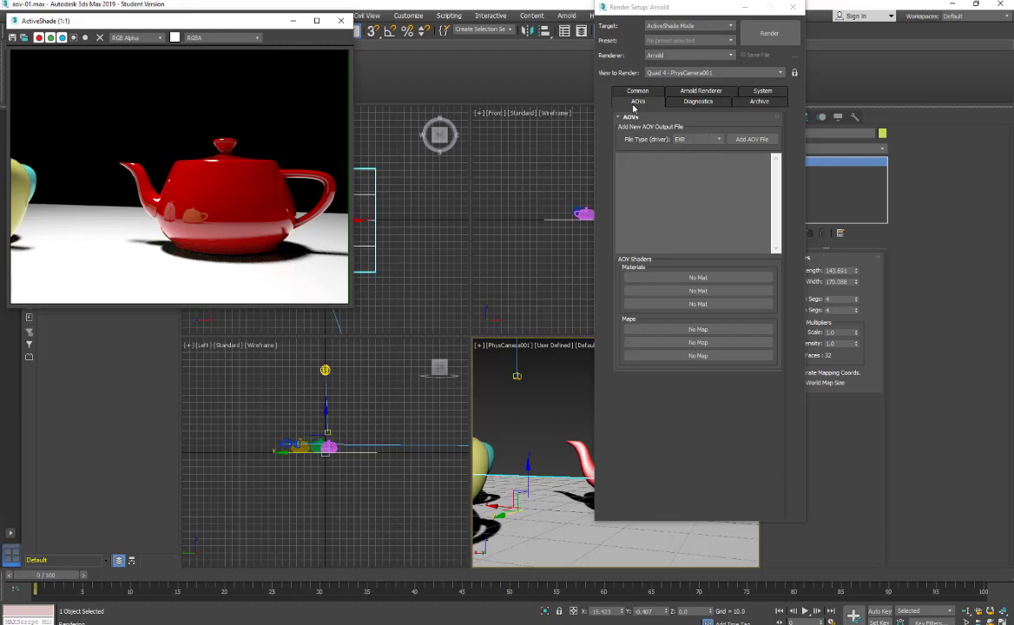
left_click(683, 26)
left_click(683, 36)
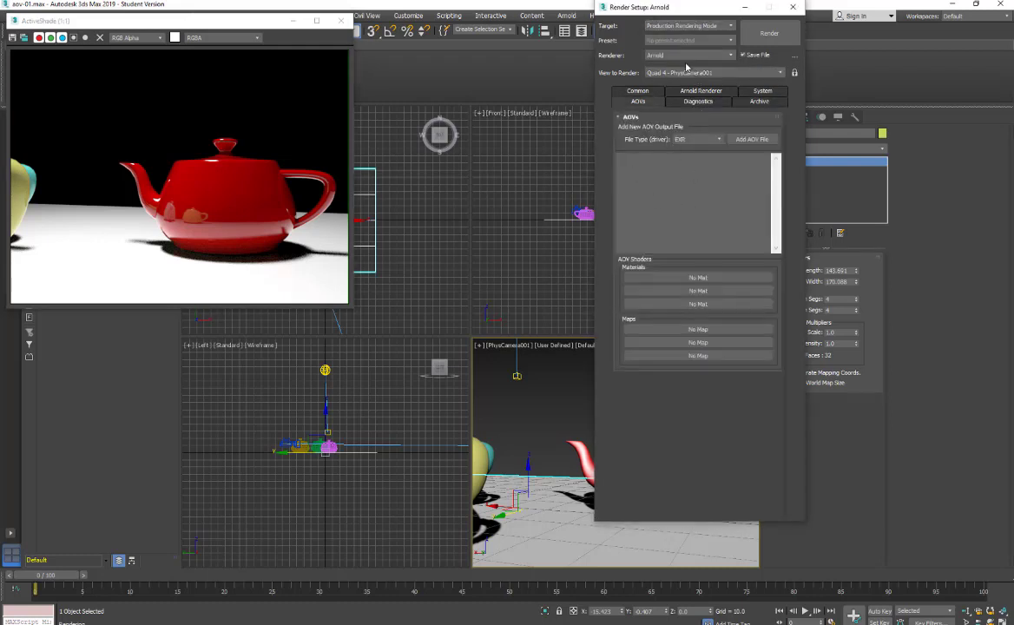
left_click(686, 26)
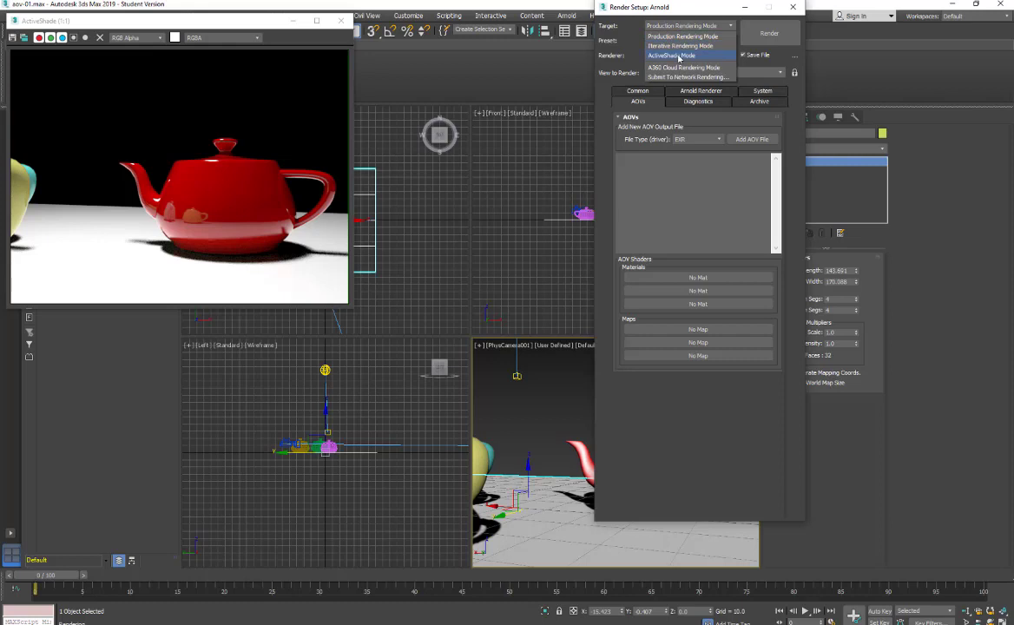
left_click(683, 56)
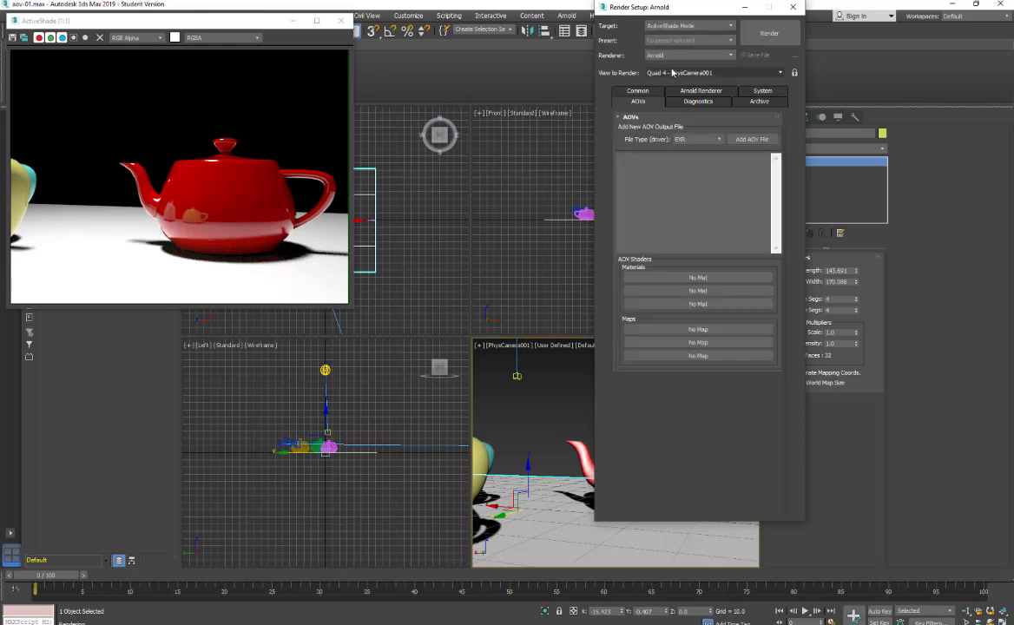
left_click(715, 141)
left_click(715, 142)
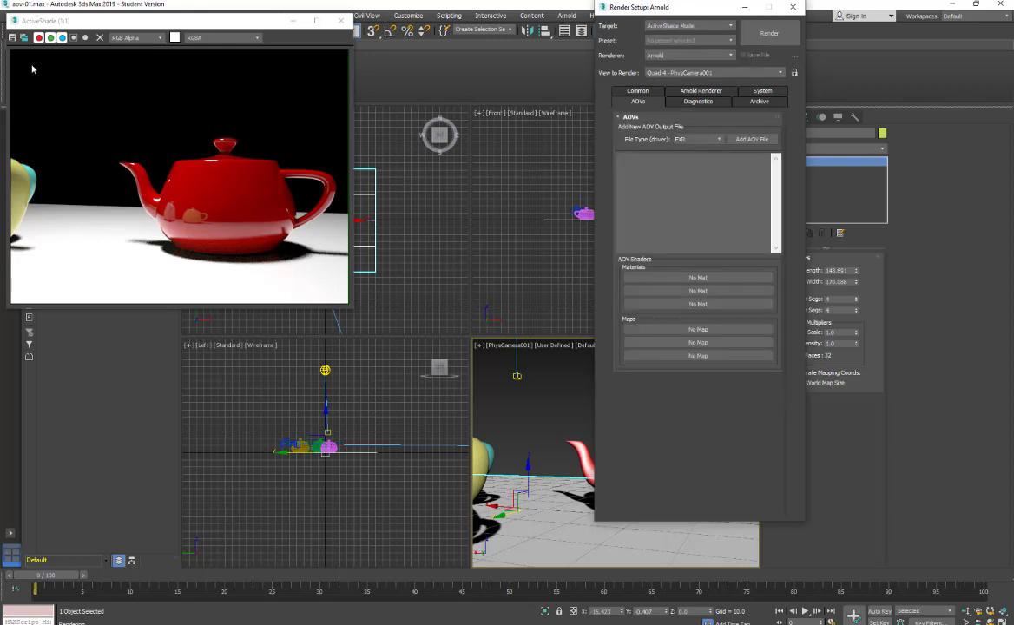
Start a new EXR AOV output file and select the built-in AOVs A, diffuse, diffuse_albedo, diffuse_direct and diffuse_indirect.
left_click(738, 141)
left_click(626, 169)
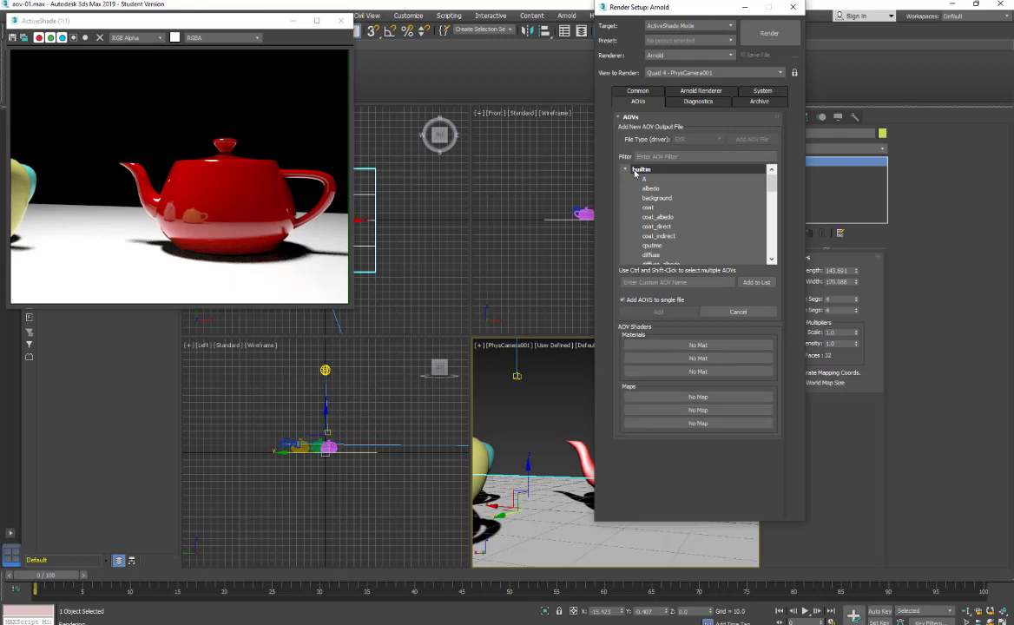
left_click(644, 180)
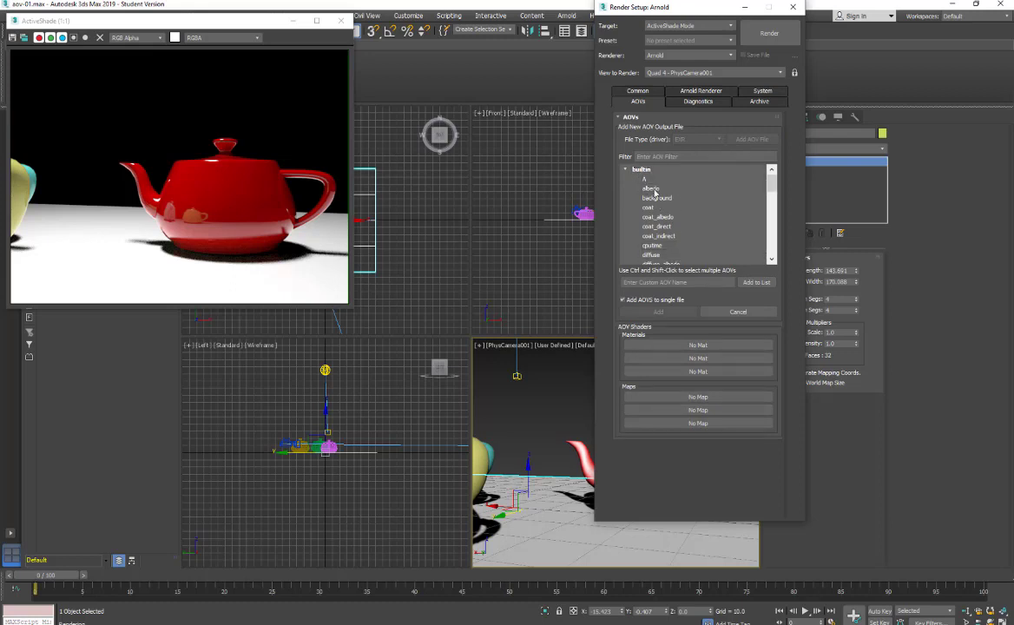
left_click(651, 180)
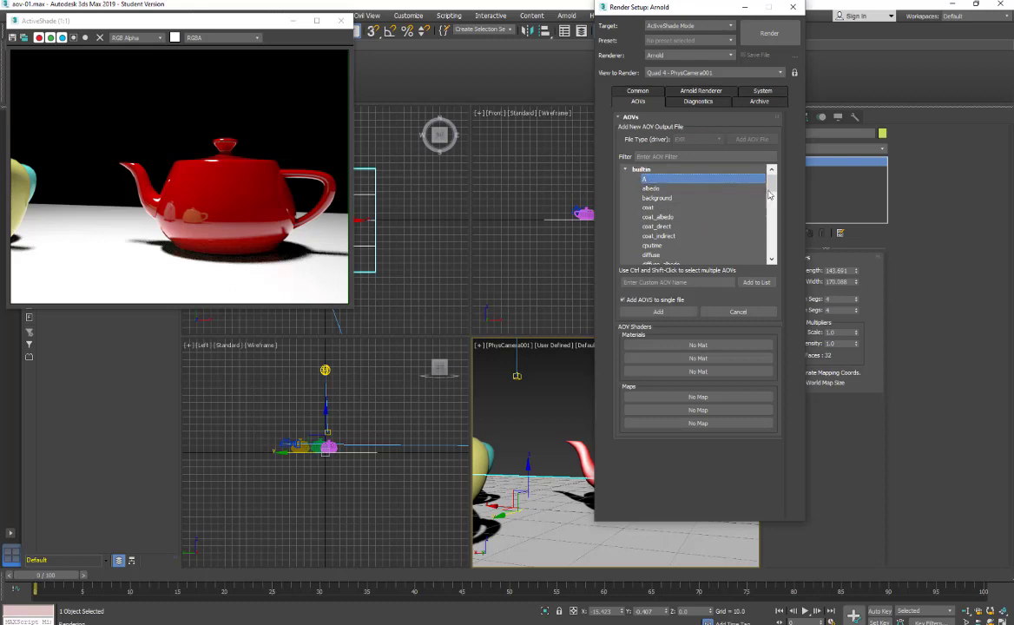
left_click_drag(771, 190, 771, 204)
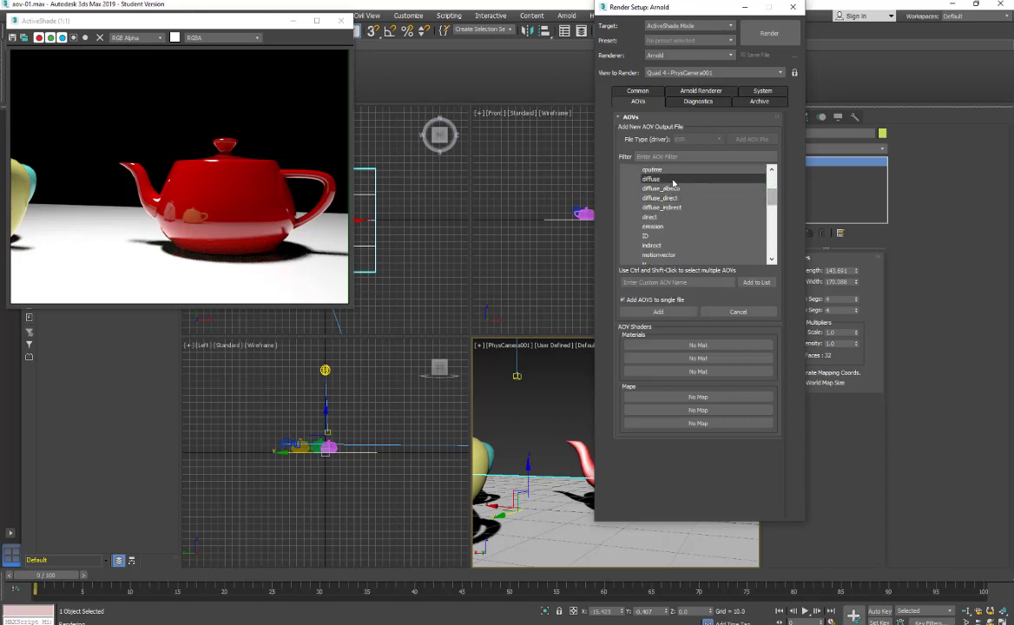
left_click(672, 179)
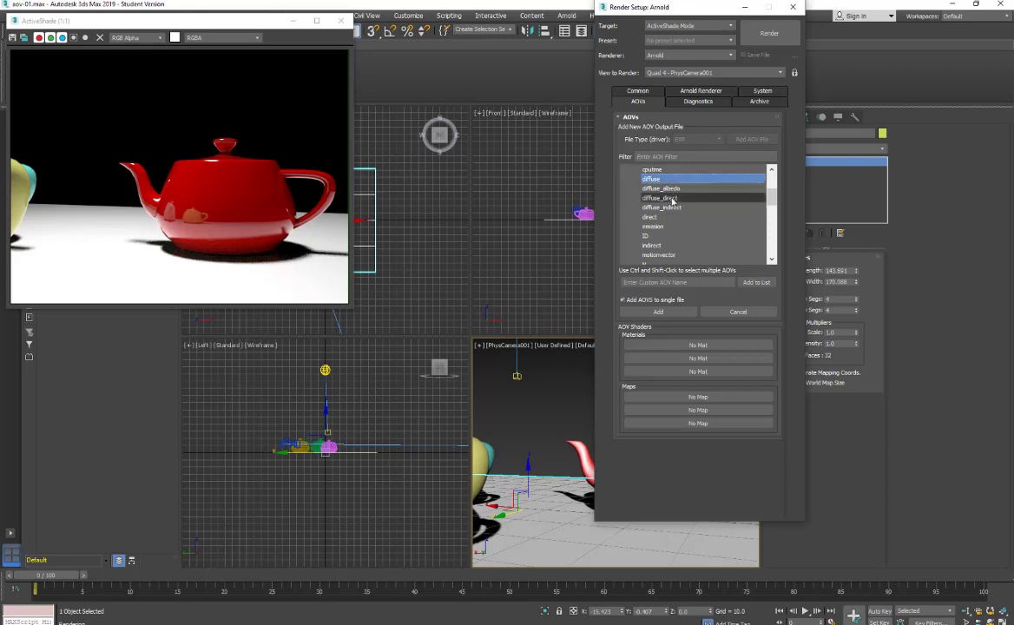
left_click(662, 198, "shift")
left_click(663, 208, "shift")
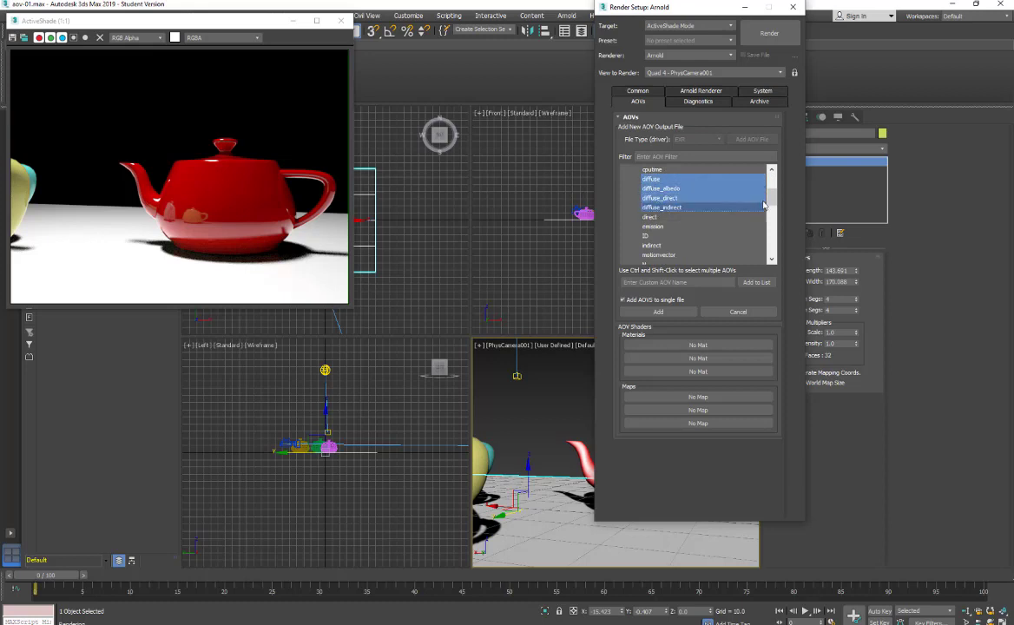
Include RGBA, shadow_matte, specular, specular_albedo, specular_direct and specular_indirect in the AOV selection and add all selected AOVs to the EXR file.
left_click_drag(771, 198, 772, 218)
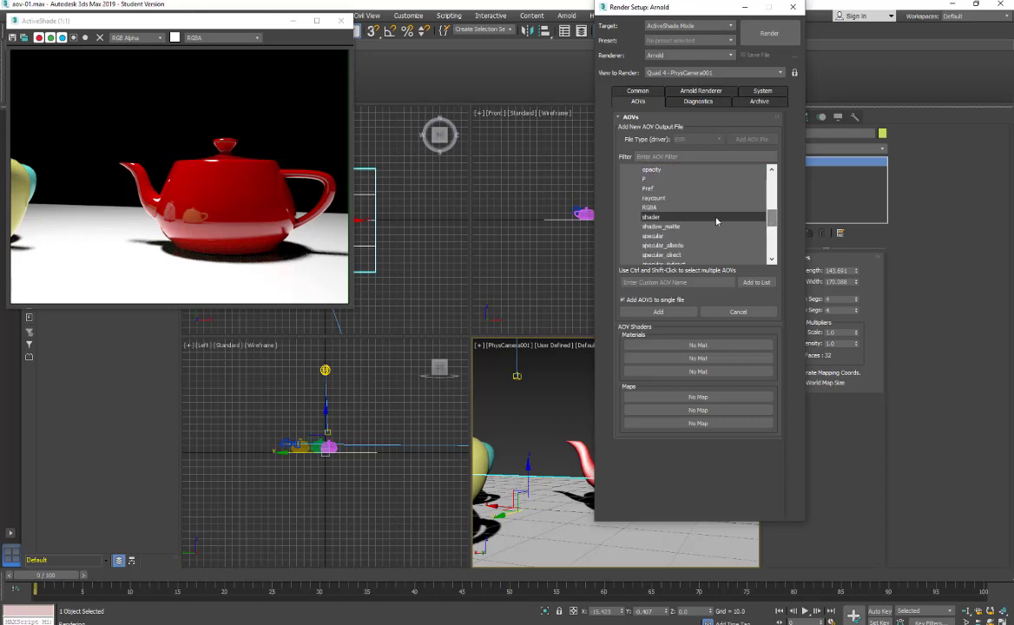
left_click(651, 209)
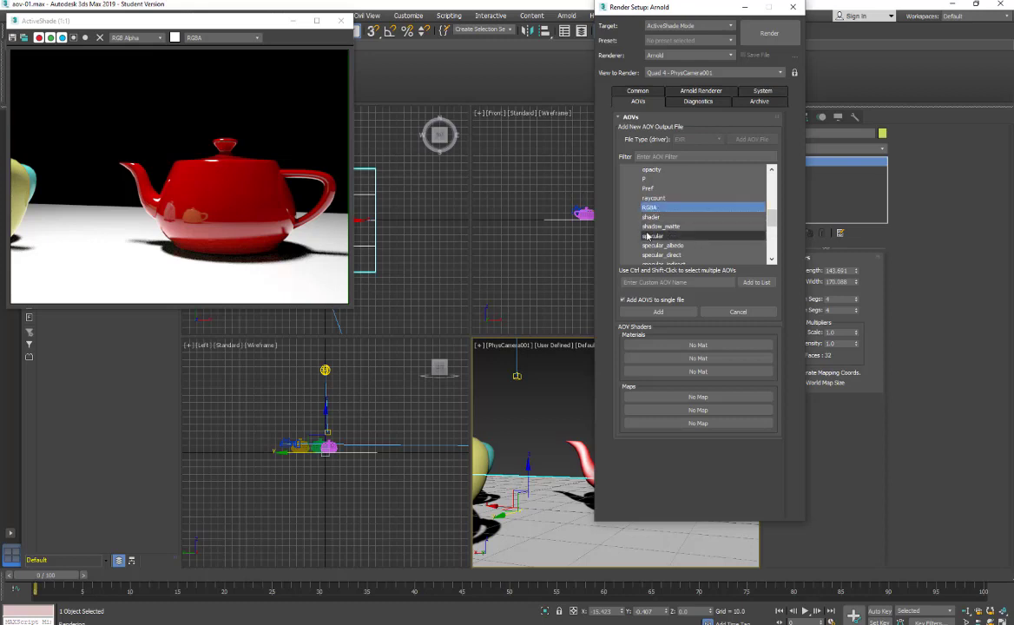
left_click(665, 225, "ctrl")
left_click(652, 235, "ctrl")
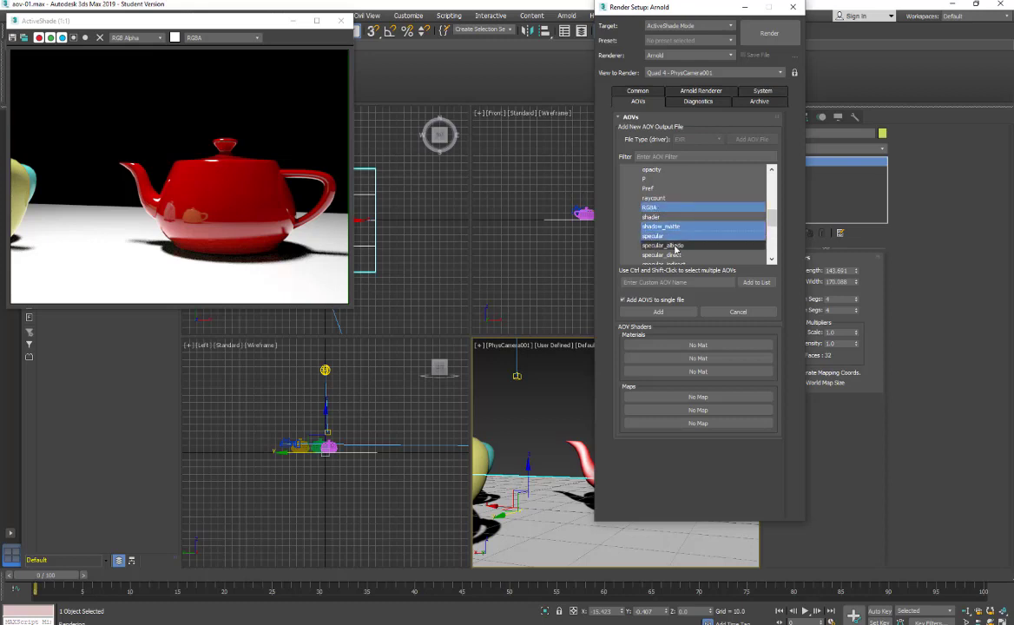
left_click(661, 245, "ctrl")
left_click(661, 254, "ctrl")
scroll(769, 225, "down", 1)
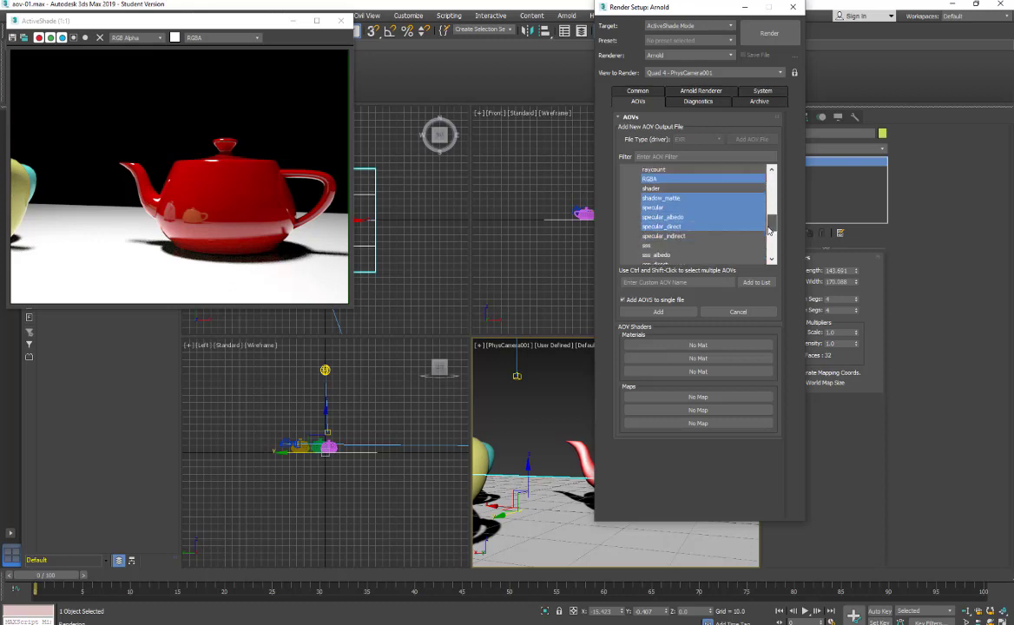
left_click(752, 236, "ctrl")
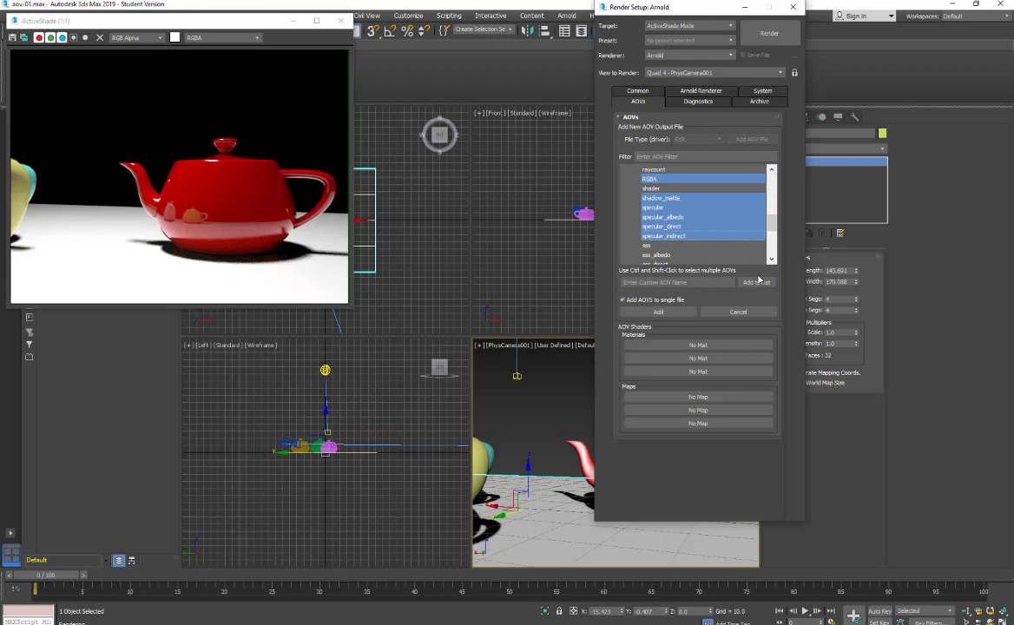
left_click(657, 312)
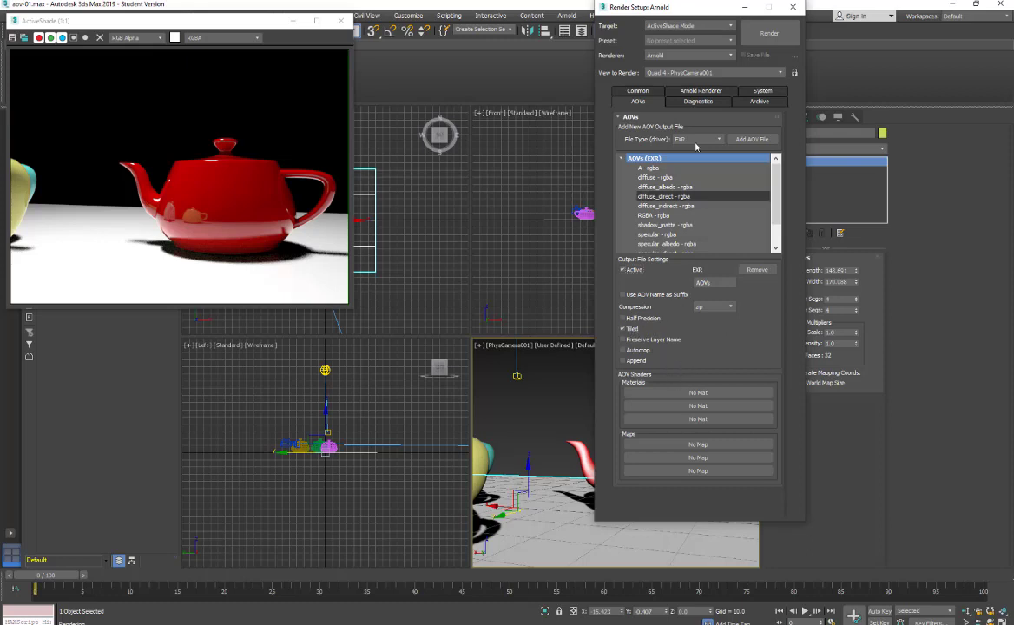
Render the camera view again in ActiveShade with the added AOVs and display the A channel in the render window.
left_click(768, 33)
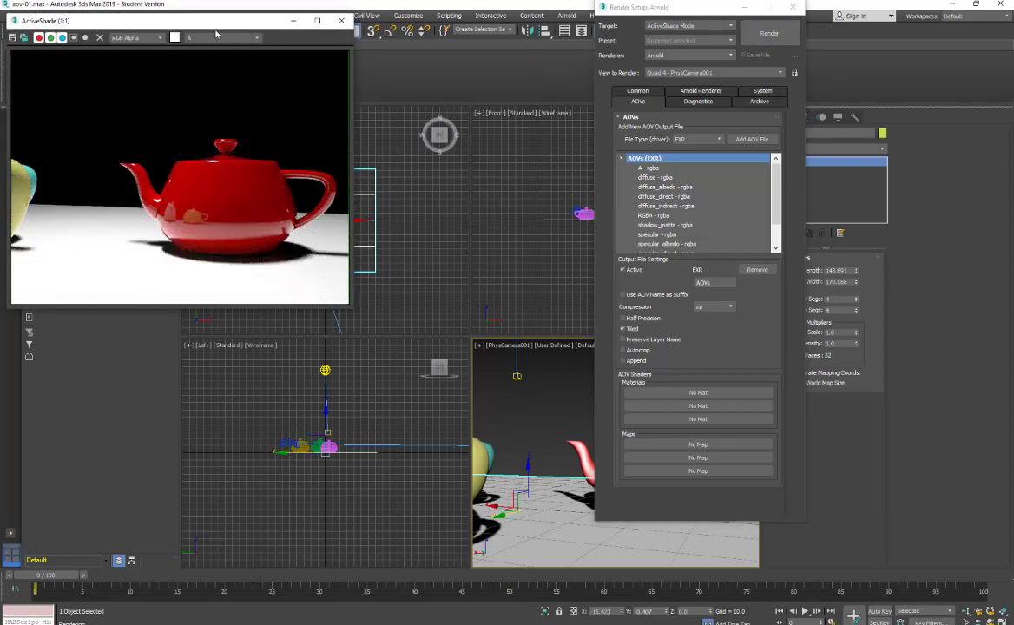
left_click_drag(218, 27, 336, 34)
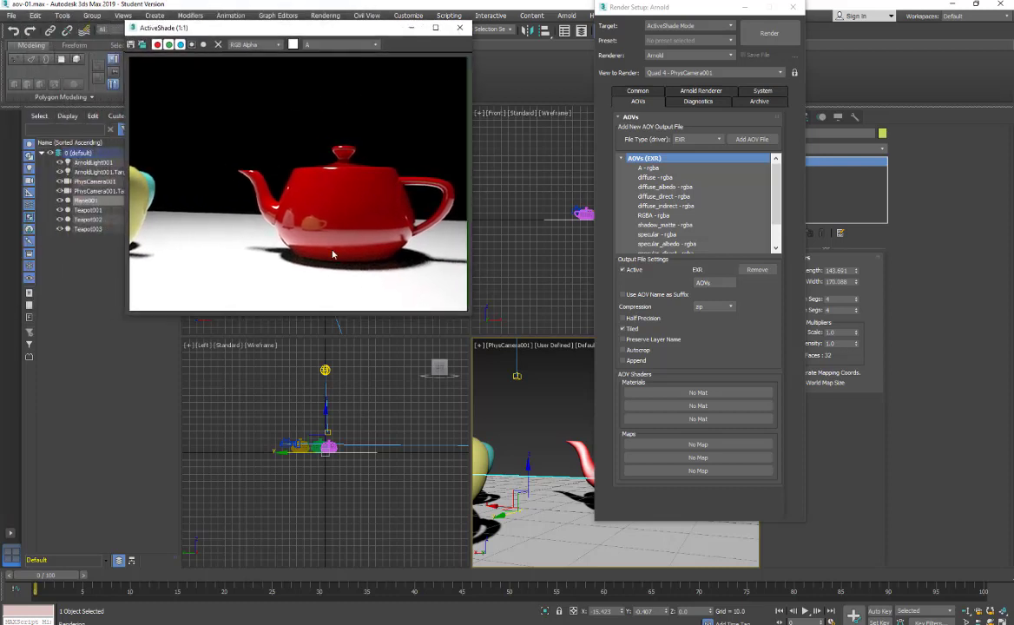
left_click(343, 48)
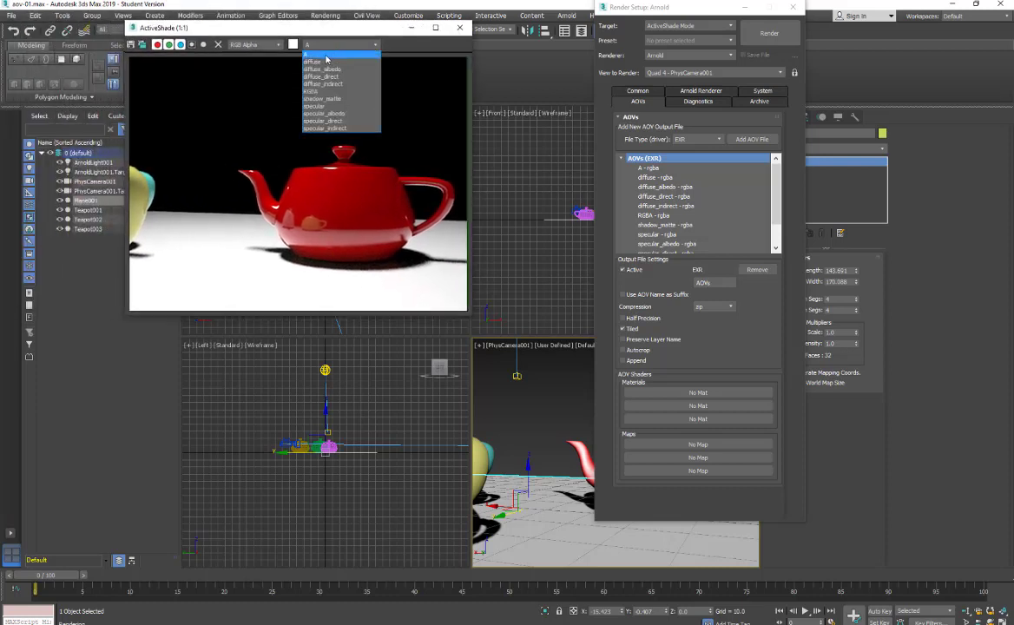
left_click(298, 55)
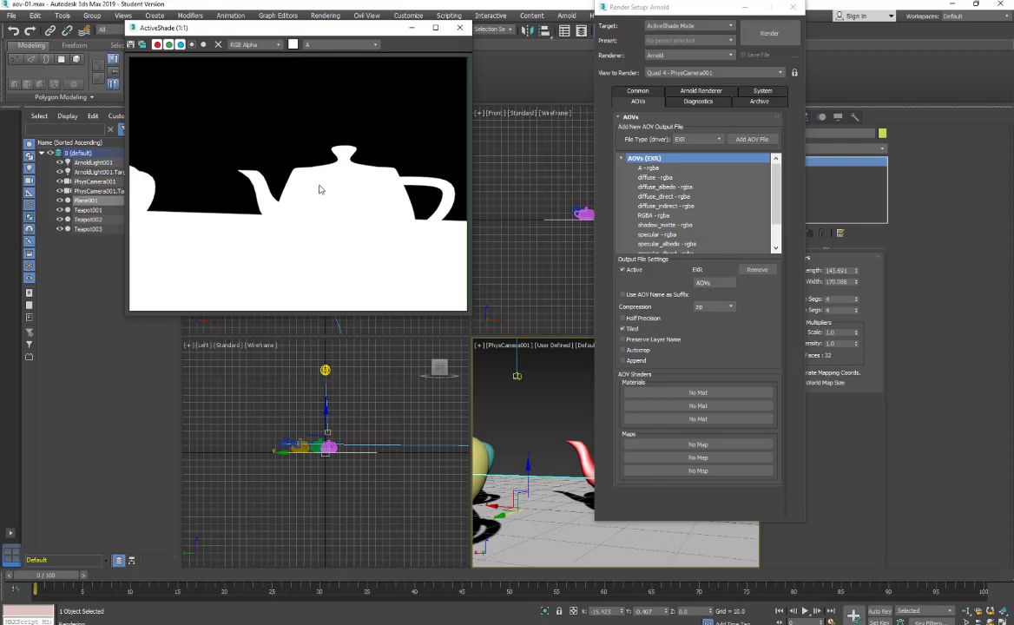
Display the diffuse AOV in the ActiveShade window, return to RGBA, and review the AOVs listed for the EXR file.
left_click(369, 48)
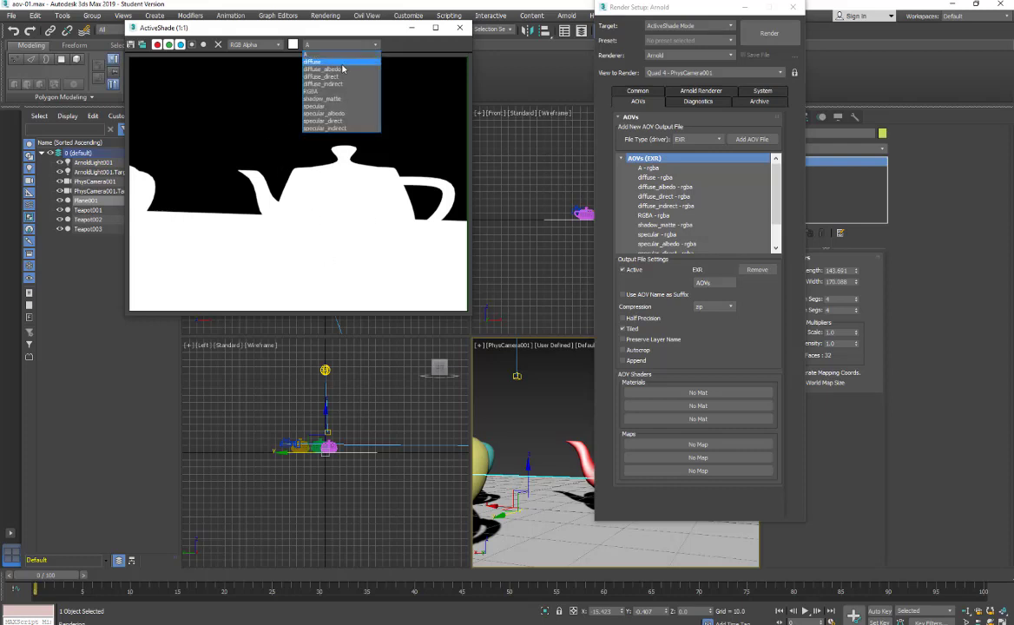
left_click(342, 62)
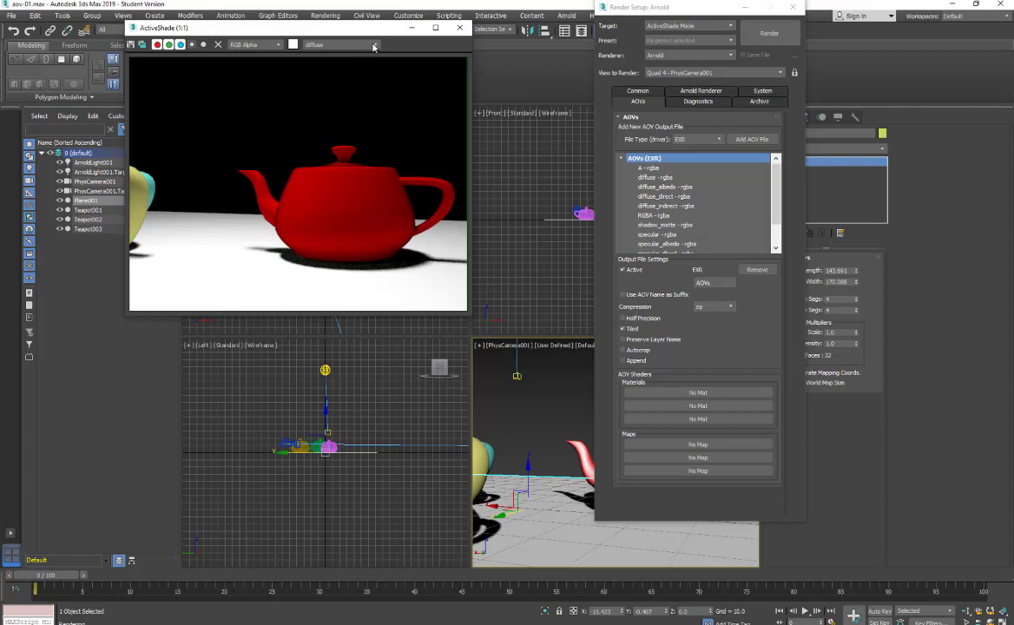
left_click(340, 45)
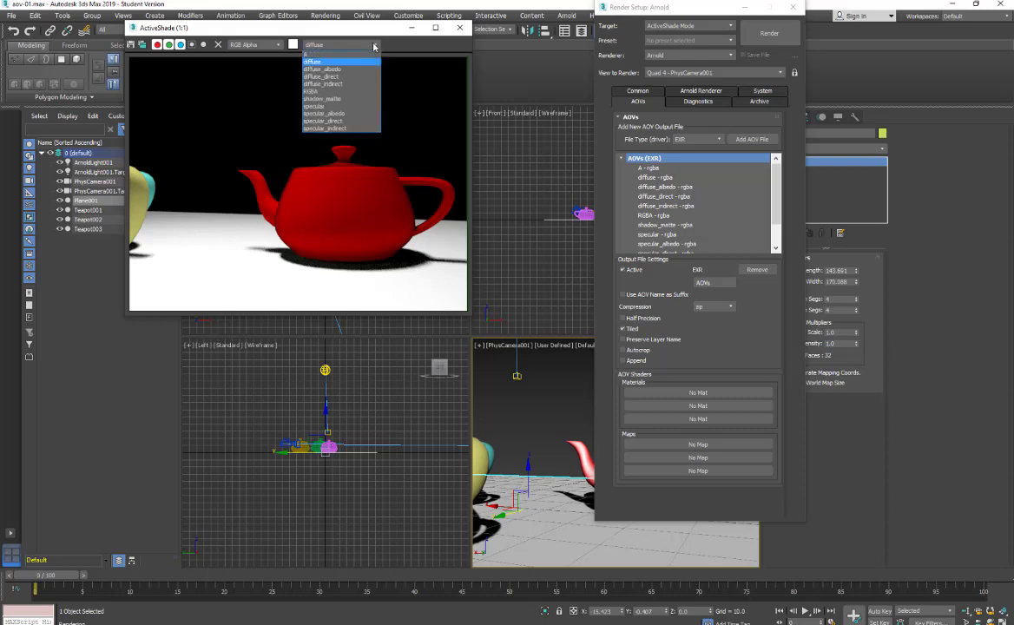
left_click(313, 91)
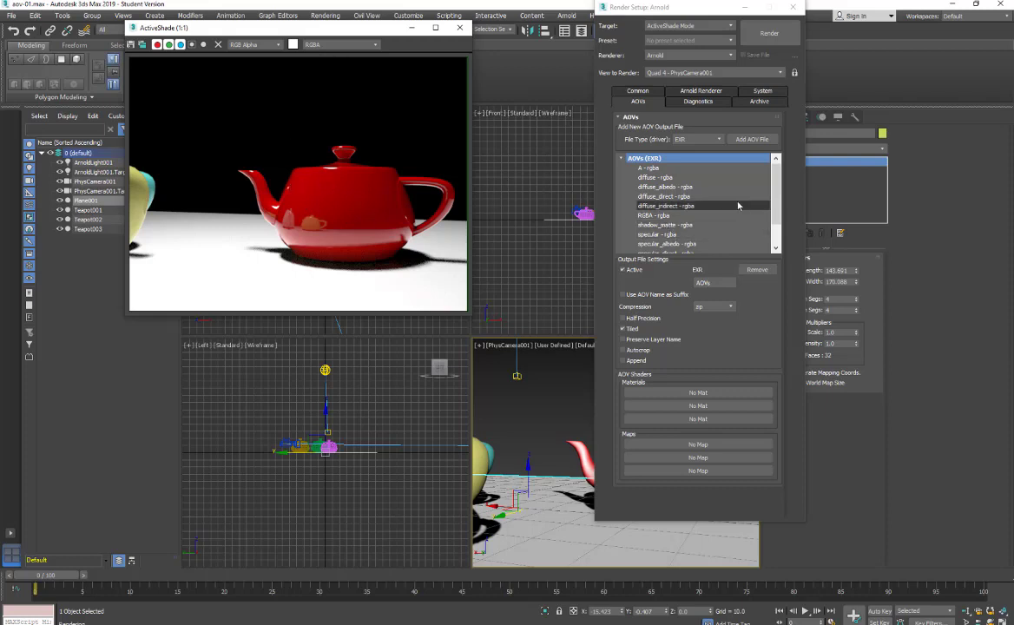
scroll(777, 193, "down", 2)
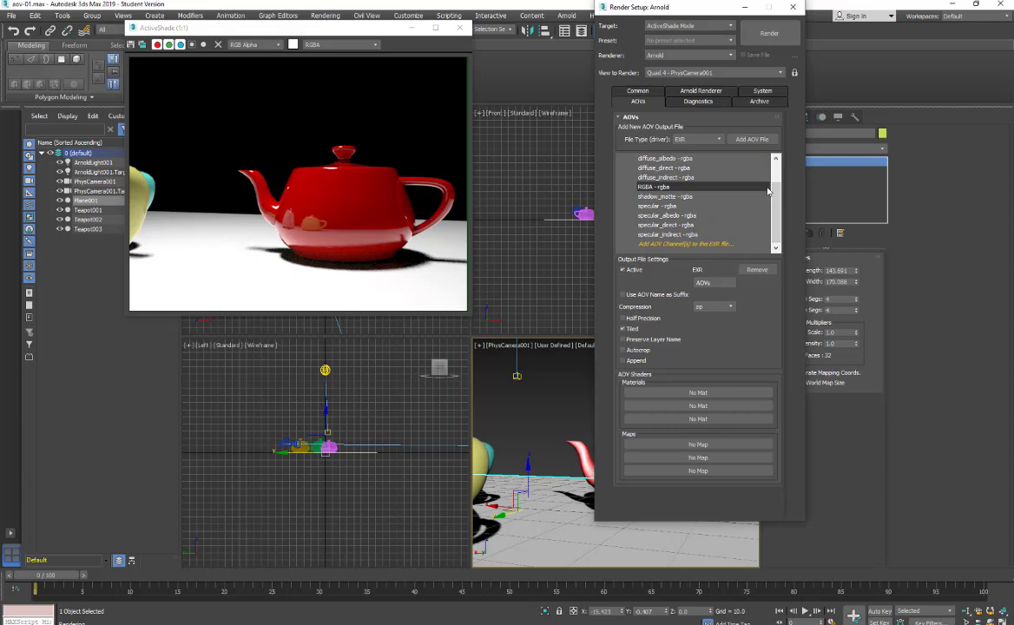
scroll(777, 213, "up", 2)
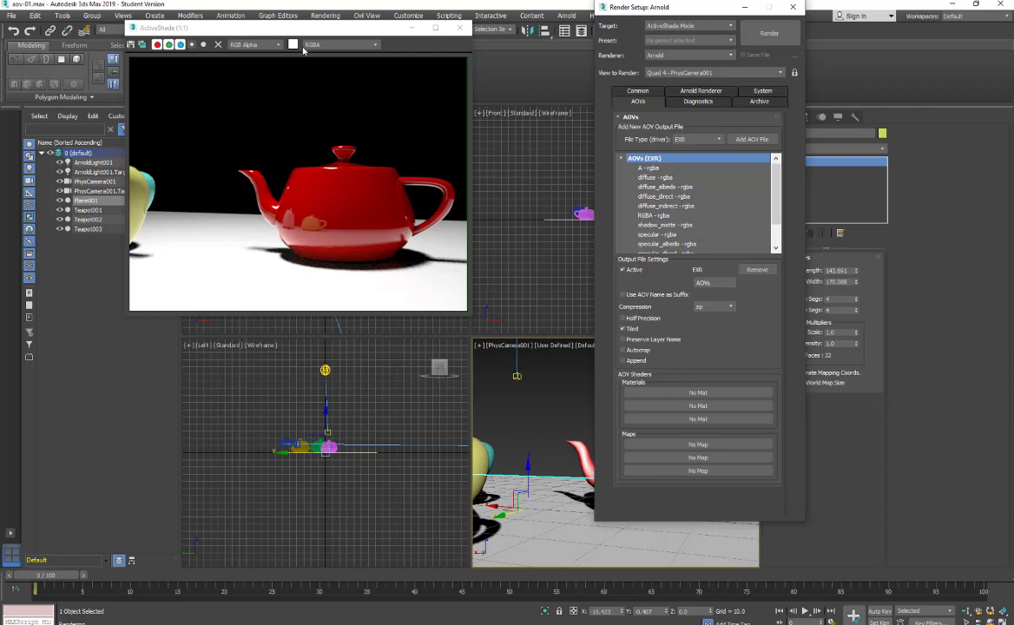
Display the diffuse, diffuse_albedo, diffuse_direct and diffuse_indirect AOVs one after another in the ActiveShade window.
left_click(339, 45)
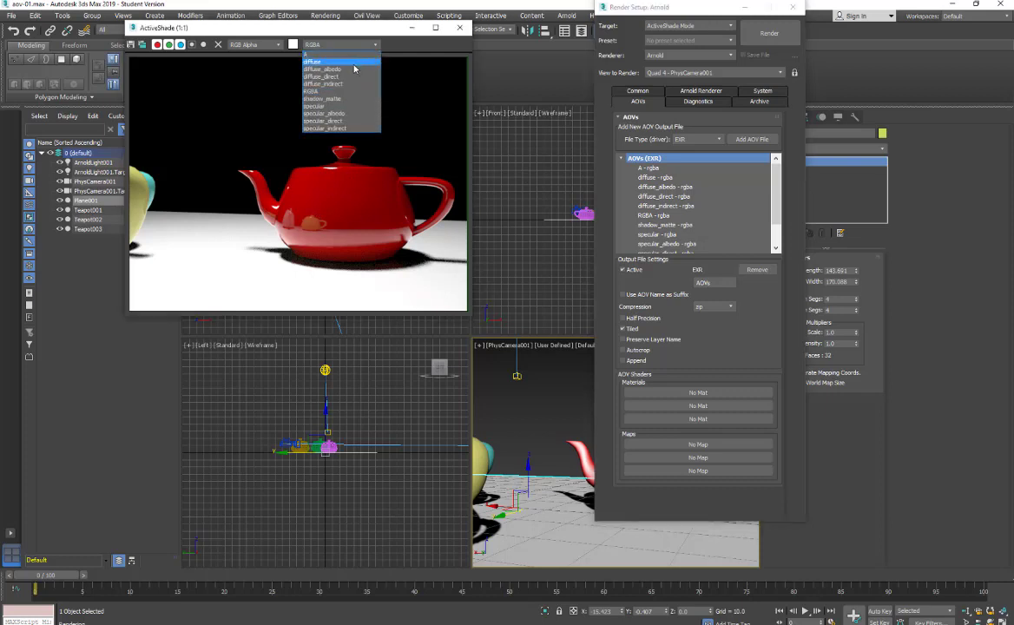
left_click(347, 61)
left_click(375, 45)
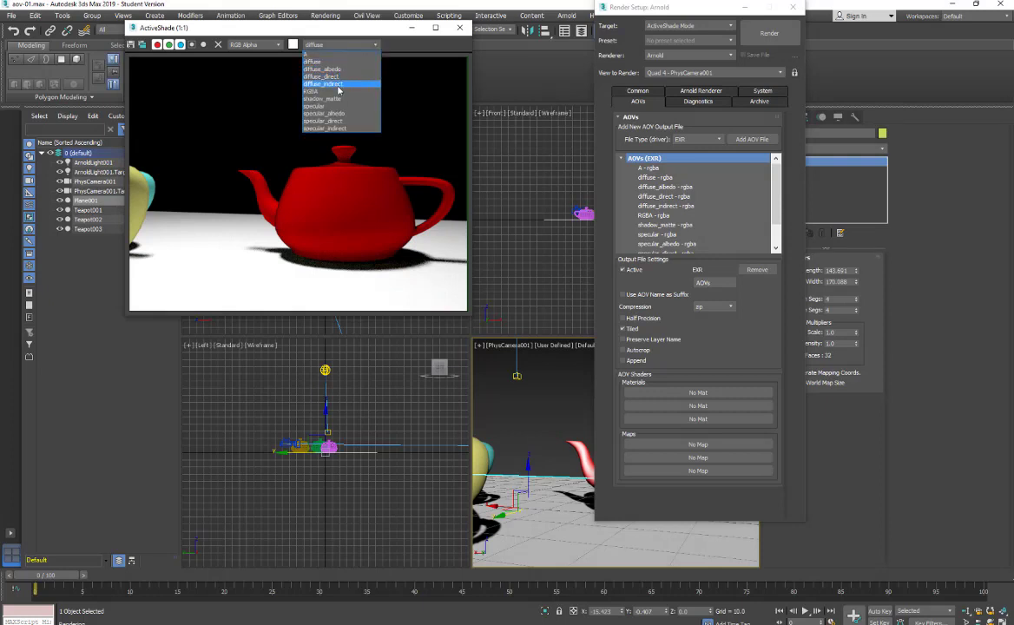
left_click(309, 73)
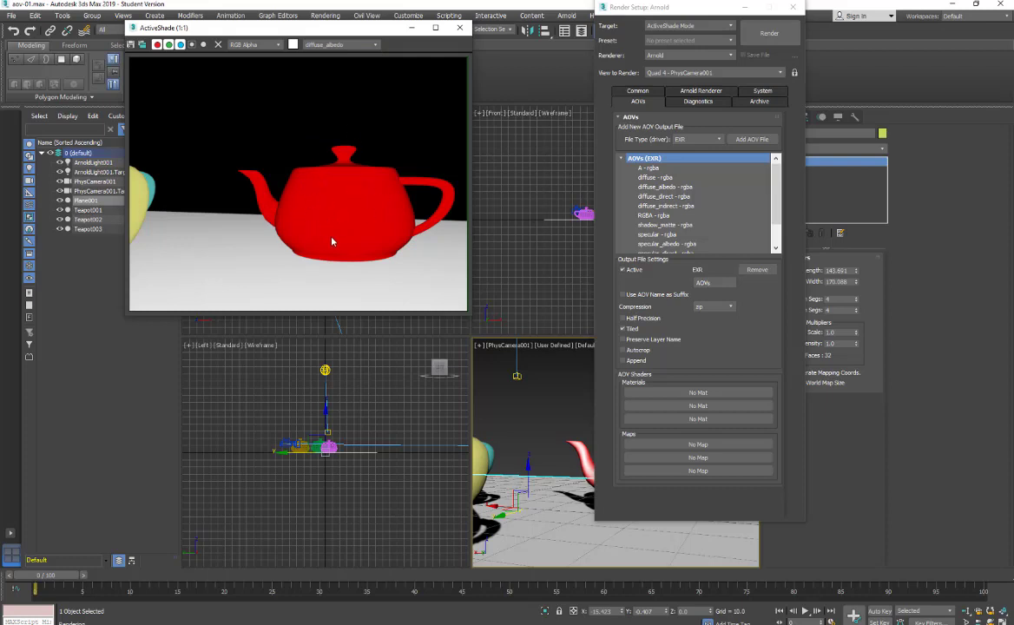
left_click(374, 47)
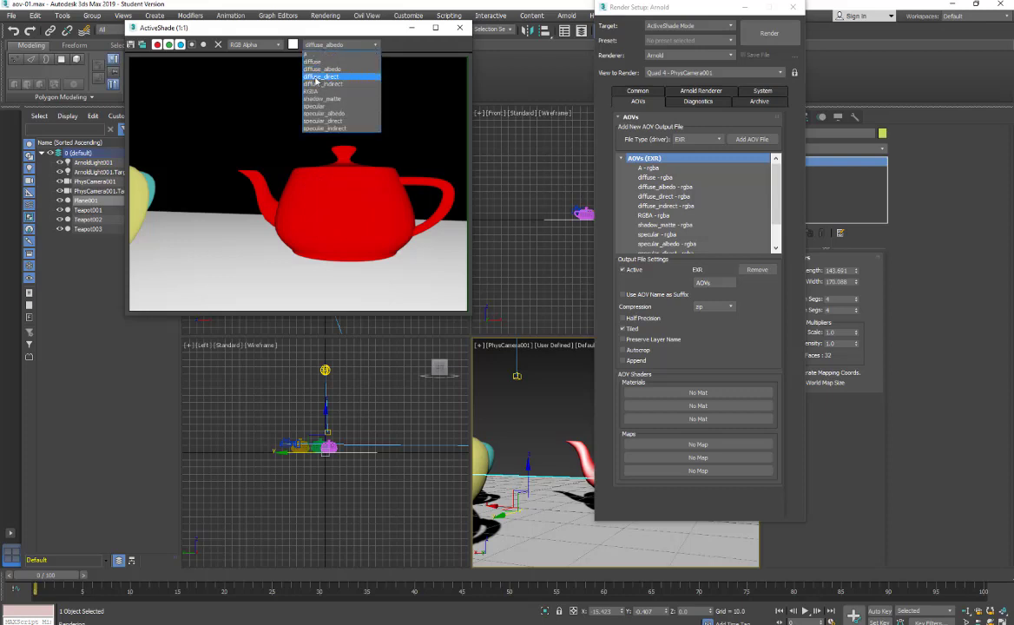
left_click(318, 77)
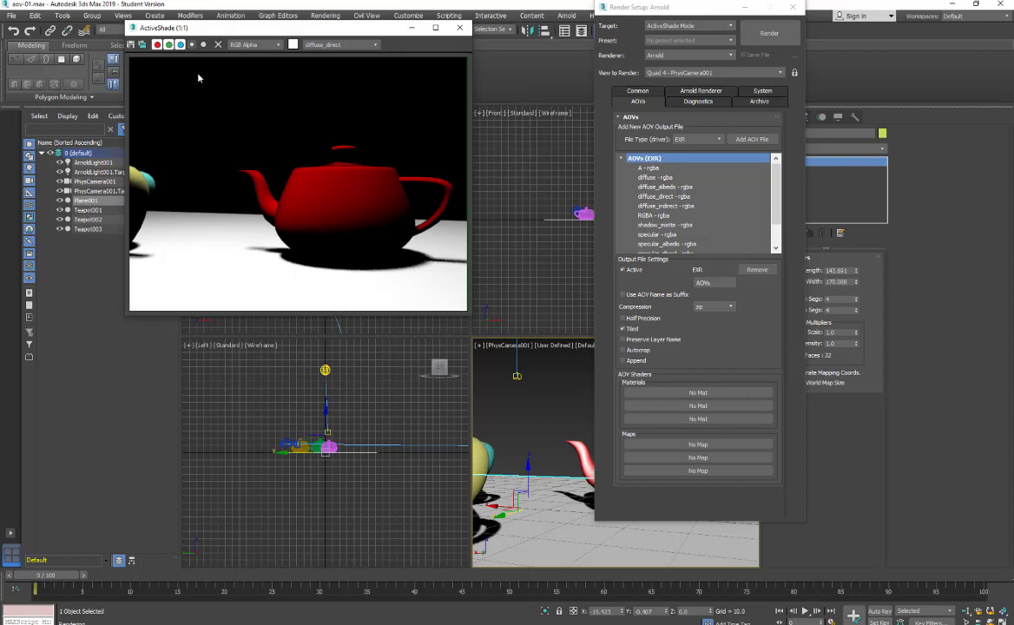
left_click(338, 45)
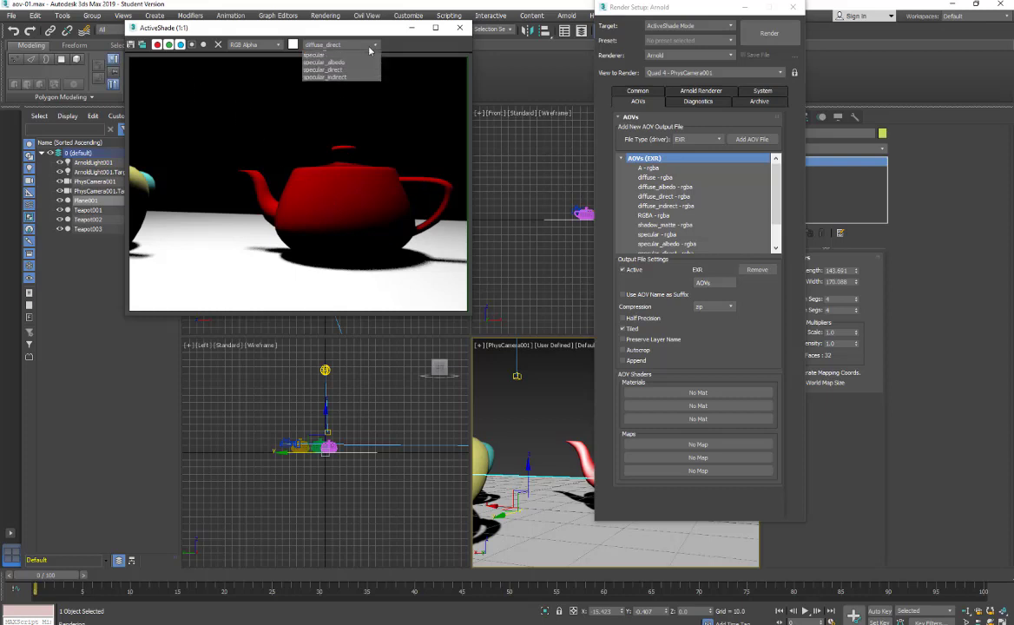
left_click(353, 85)
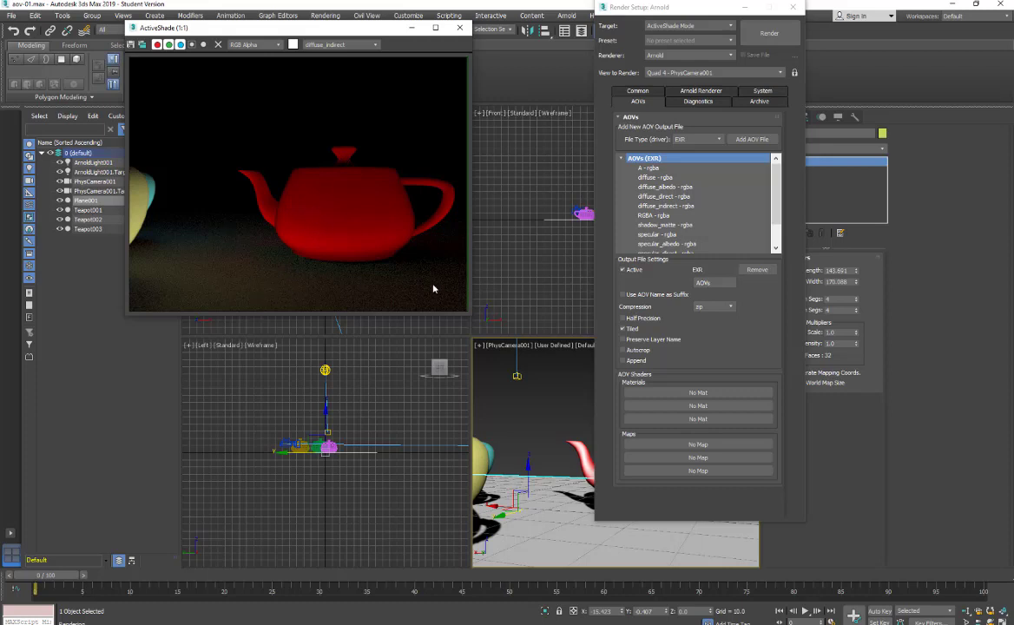
Compare the combined diffuse AOV again with diffuse_albedo and diffuse_direct in the ActiveShade window.
left_click(336, 45)
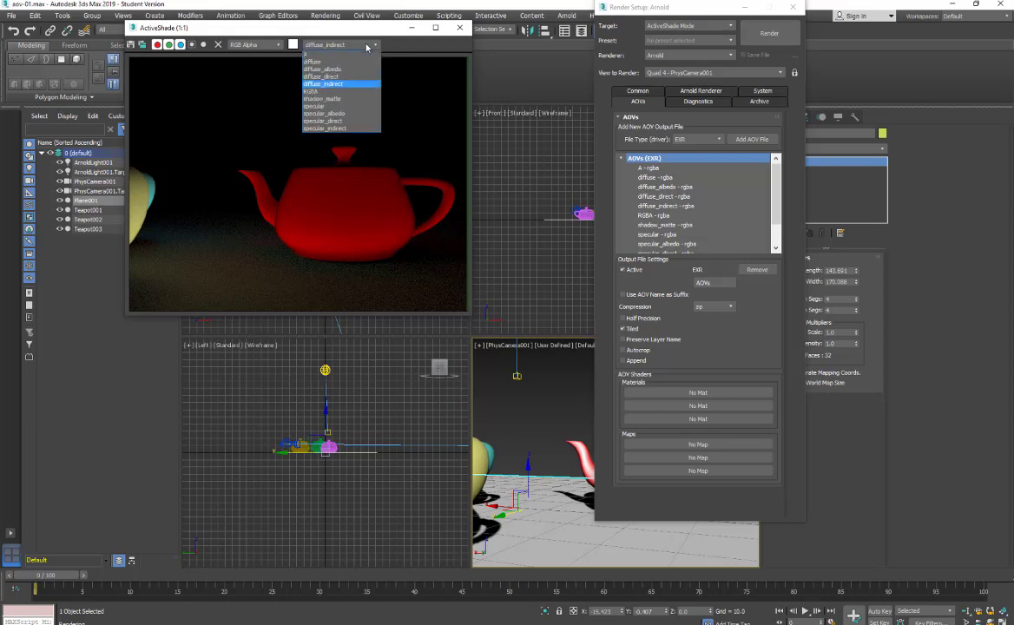
left_click(312, 62)
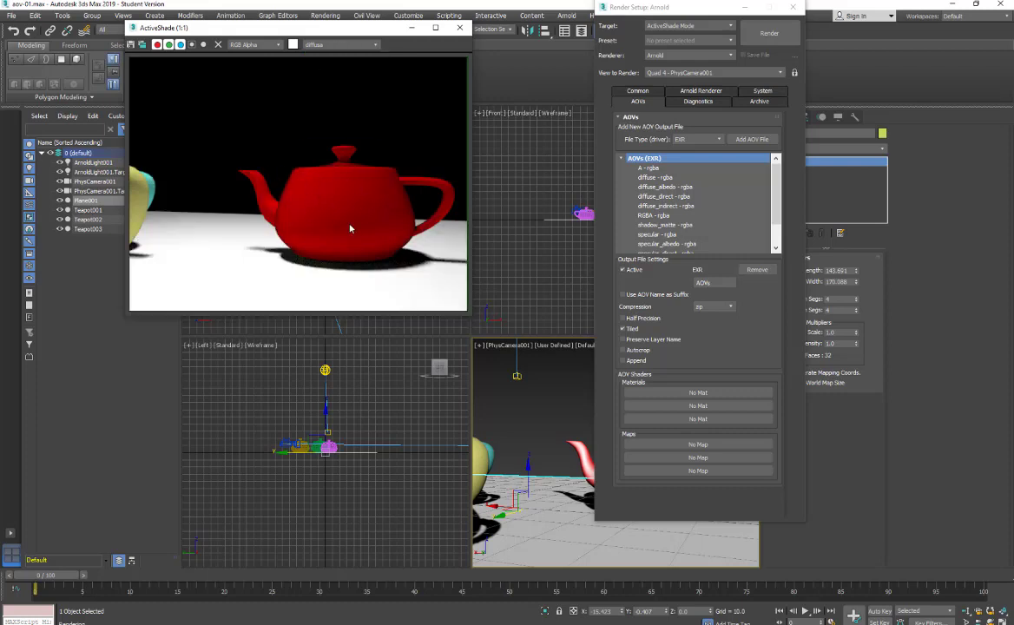
left_click(364, 45)
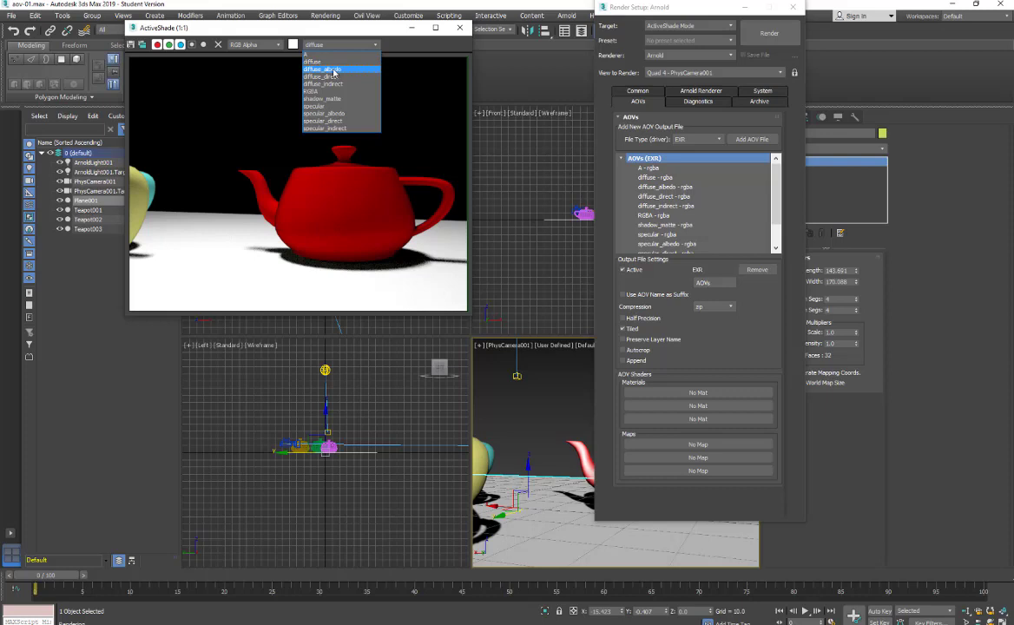
left_click(334, 71)
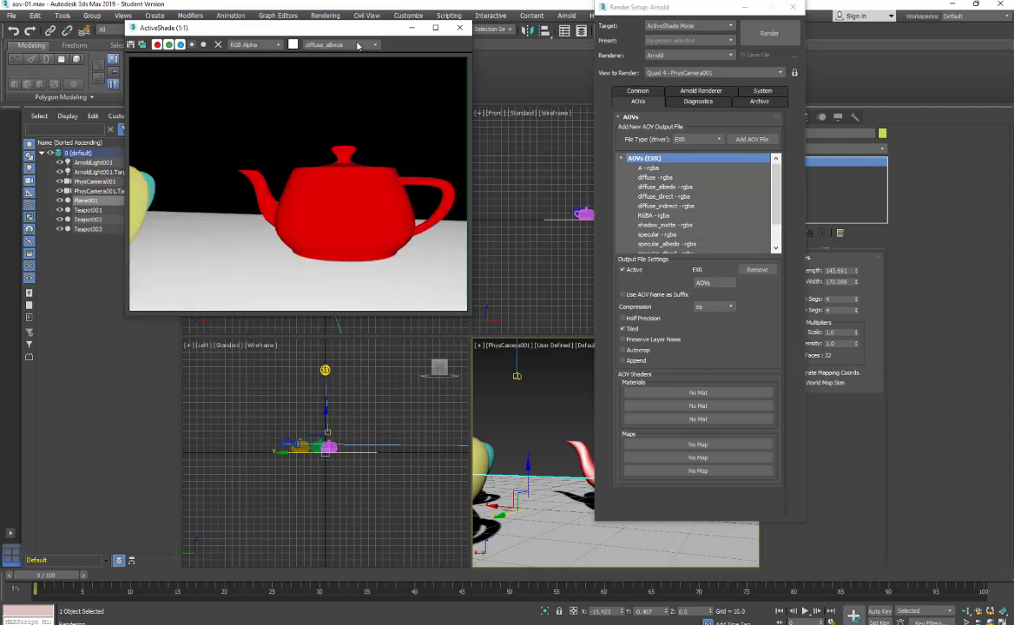
left_click(347, 44)
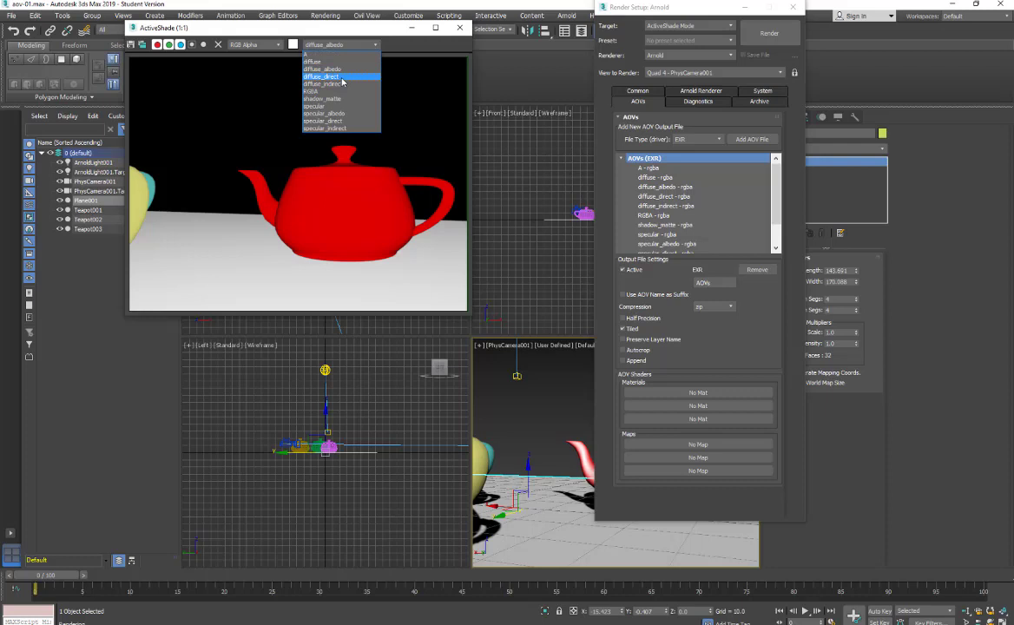
left_click(341, 82)
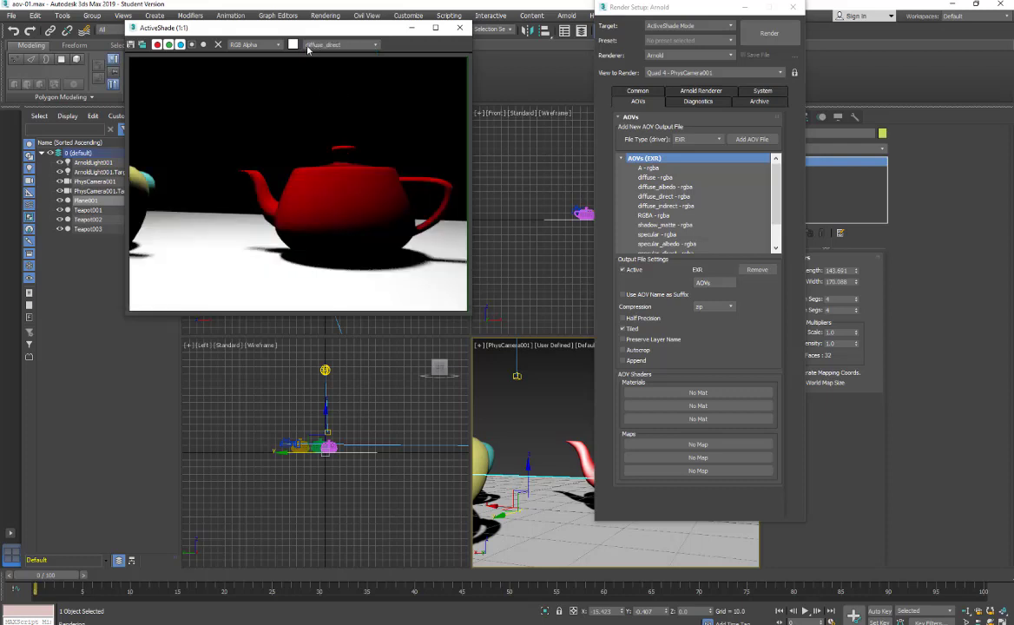
View the shadow_matte AOV and the A channel in the ActiveShade window.
left_click(370, 46)
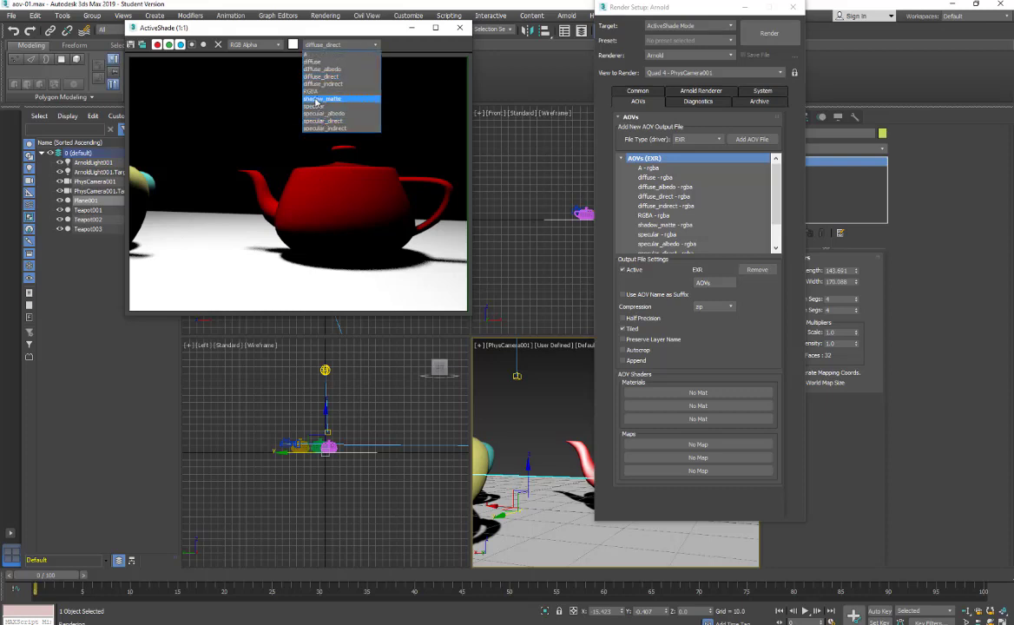
left_click(315, 99)
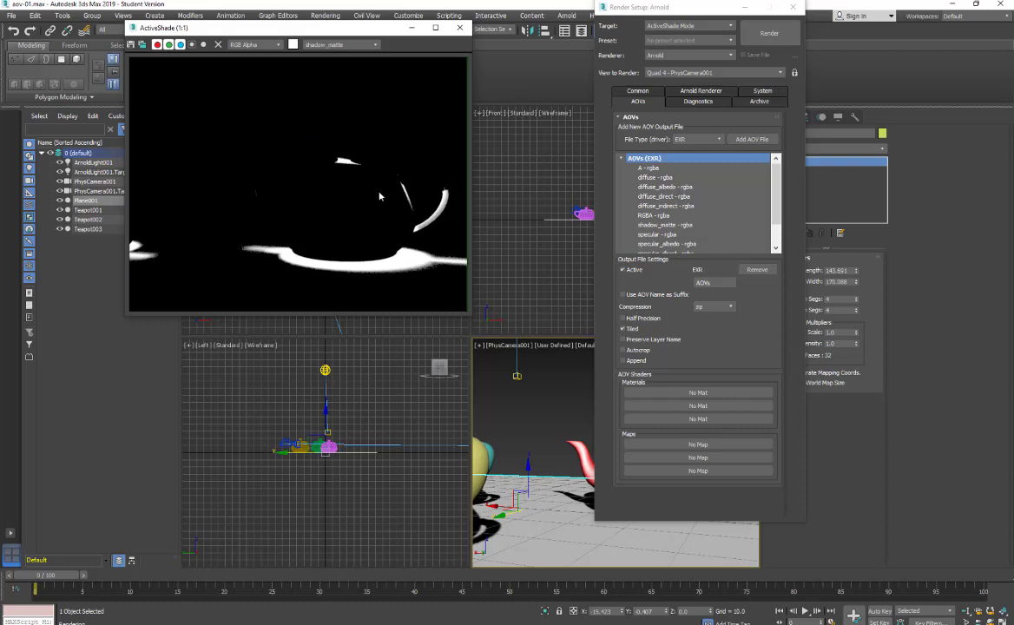
left_click(342, 44)
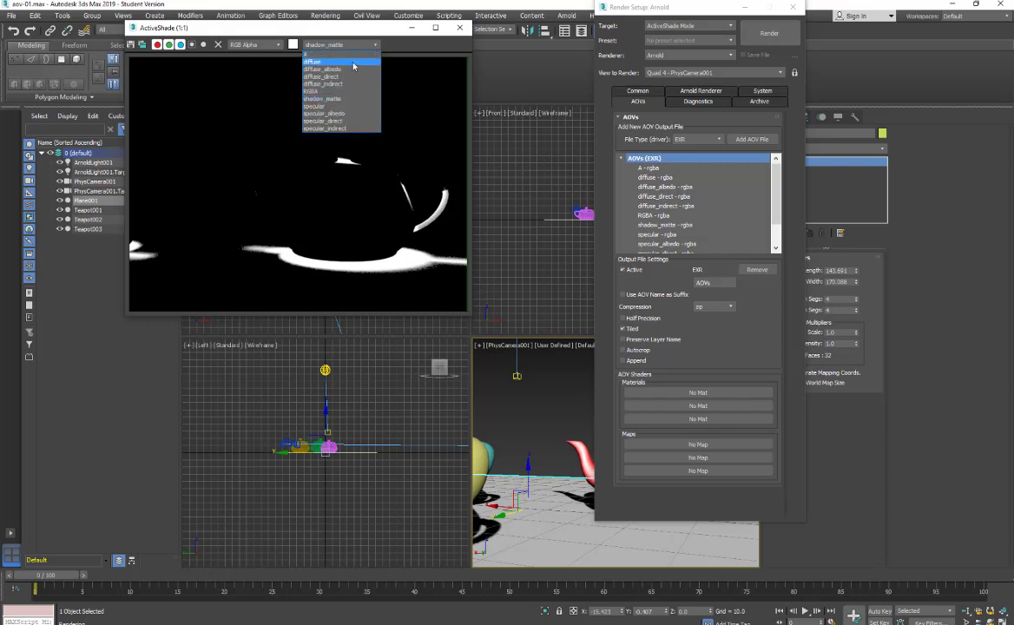
left_click(348, 56)
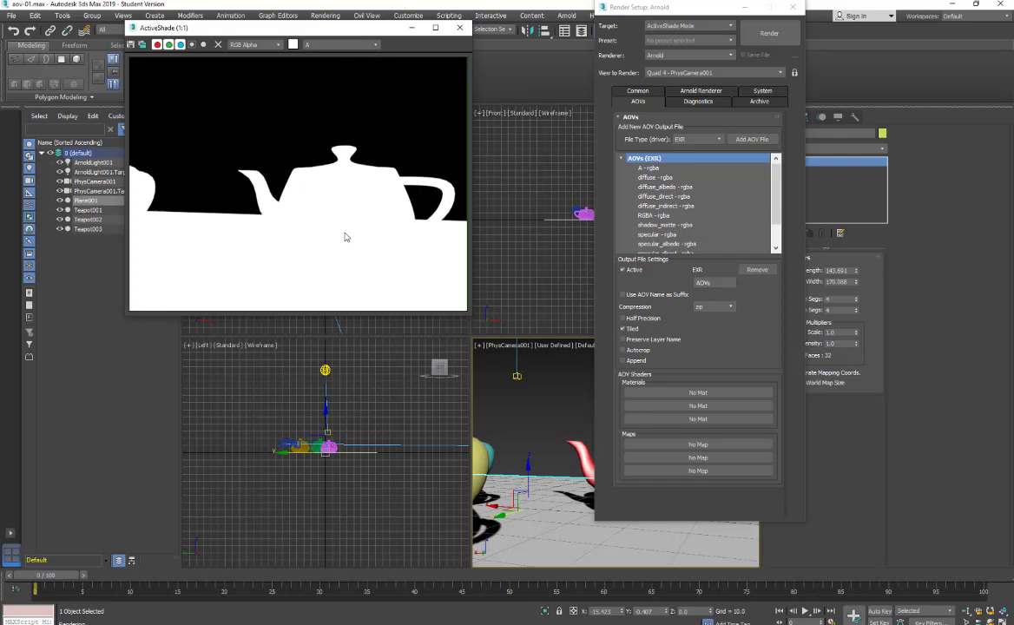
Display the specular AOV and examine specular_albedo in the ActiveShade window.
left_click(374, 46)
left_click(334, 101)
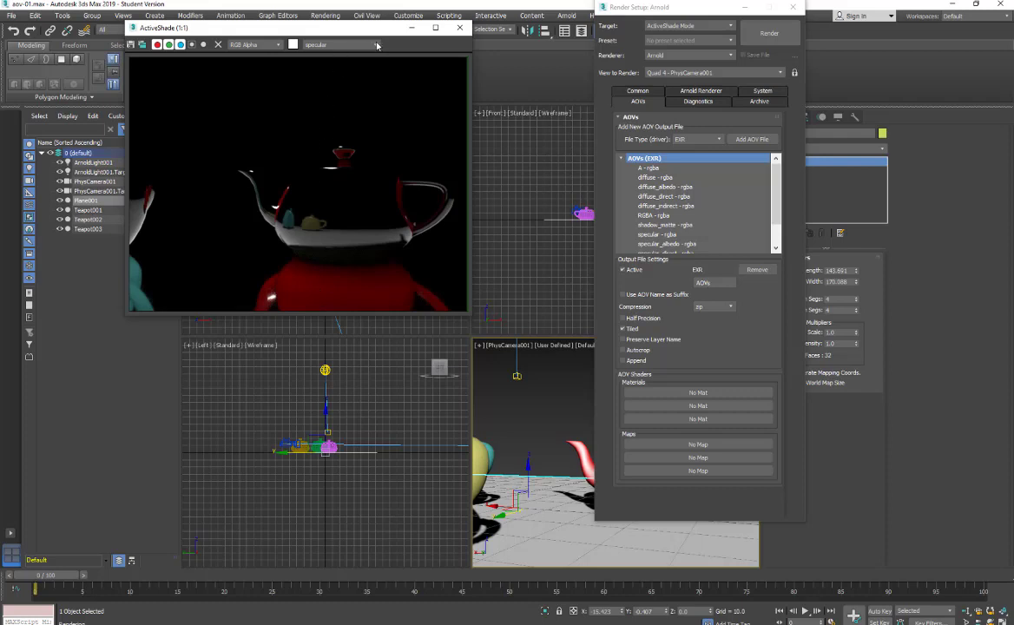
left_click(341, 44)
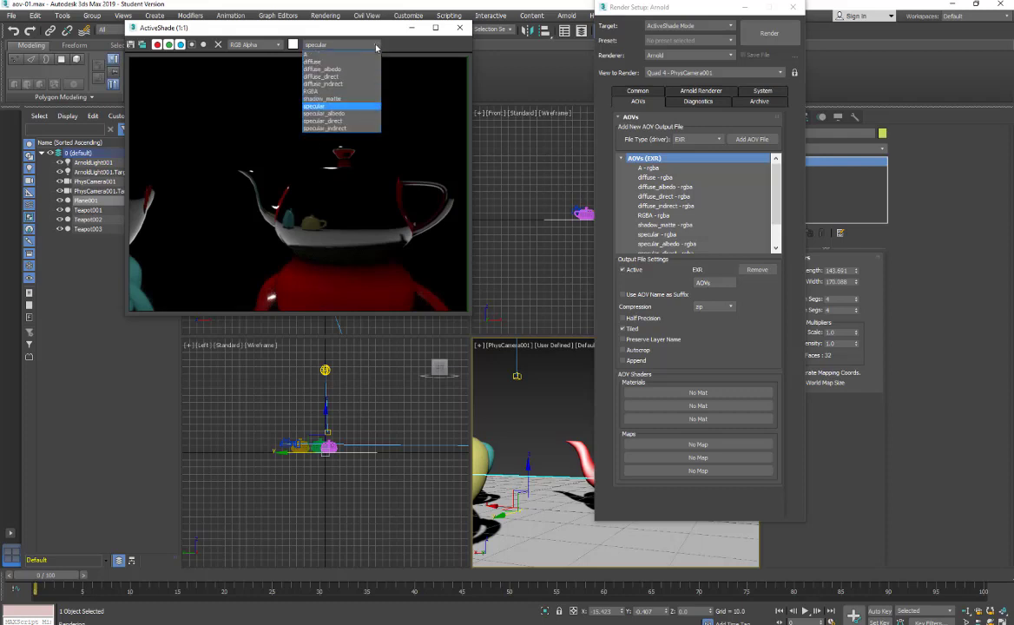
left_click(361, 115)
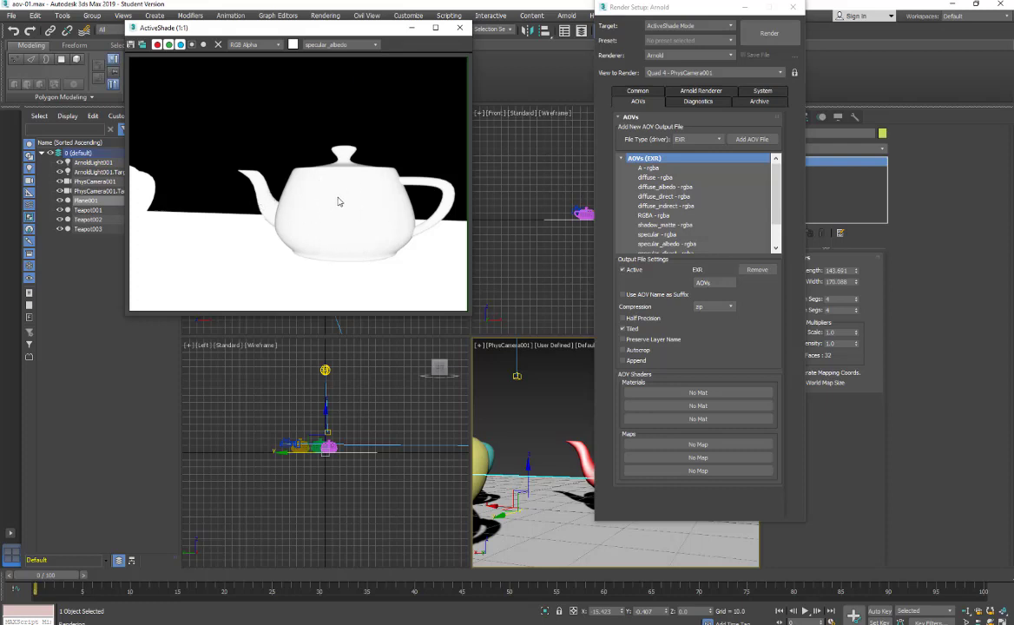
left_click(343, 44)
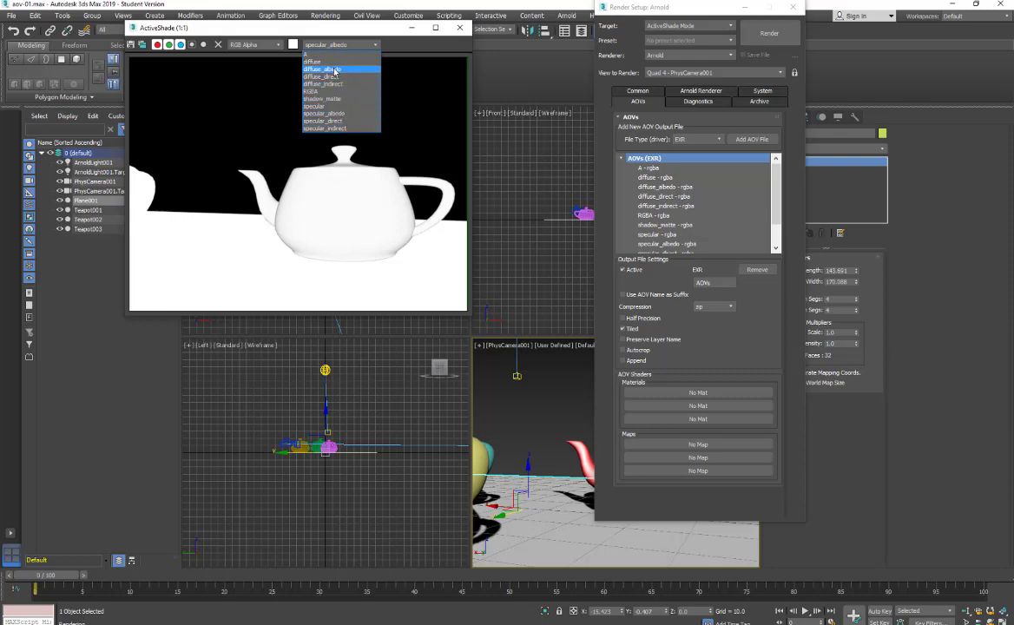
left_click(321, 114)
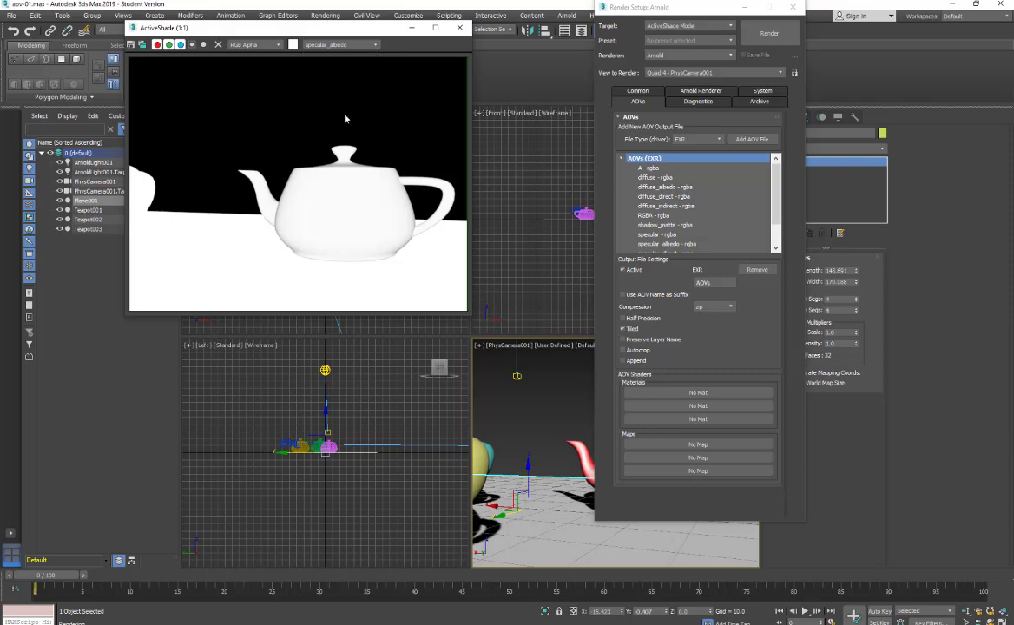
Show the specular_direct and specular_indirect AOVs in the ActiveShade window.
left_click(351, 45)
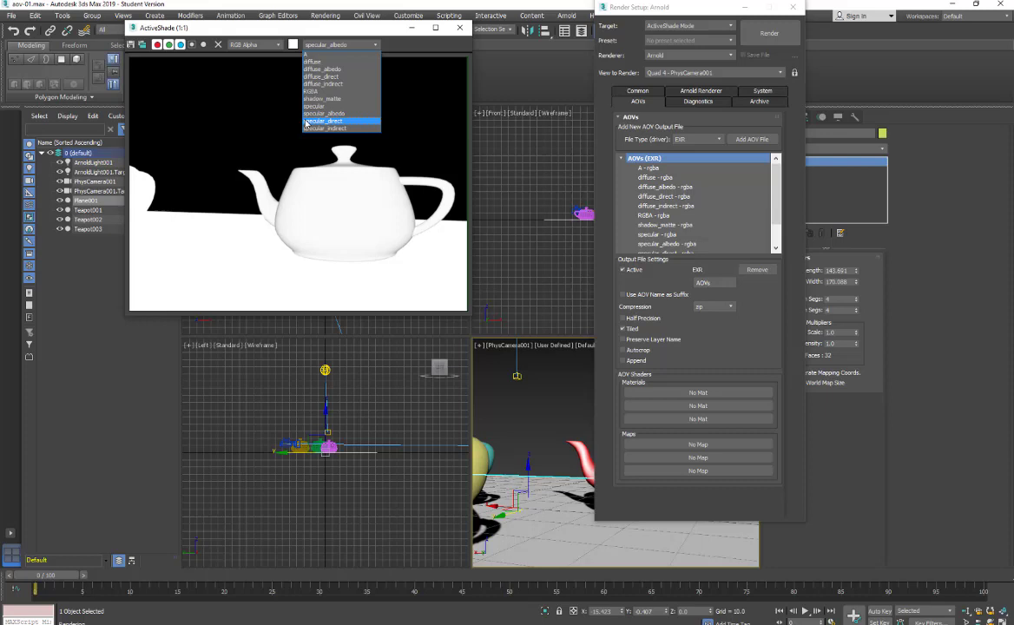
left_click(307, 122)
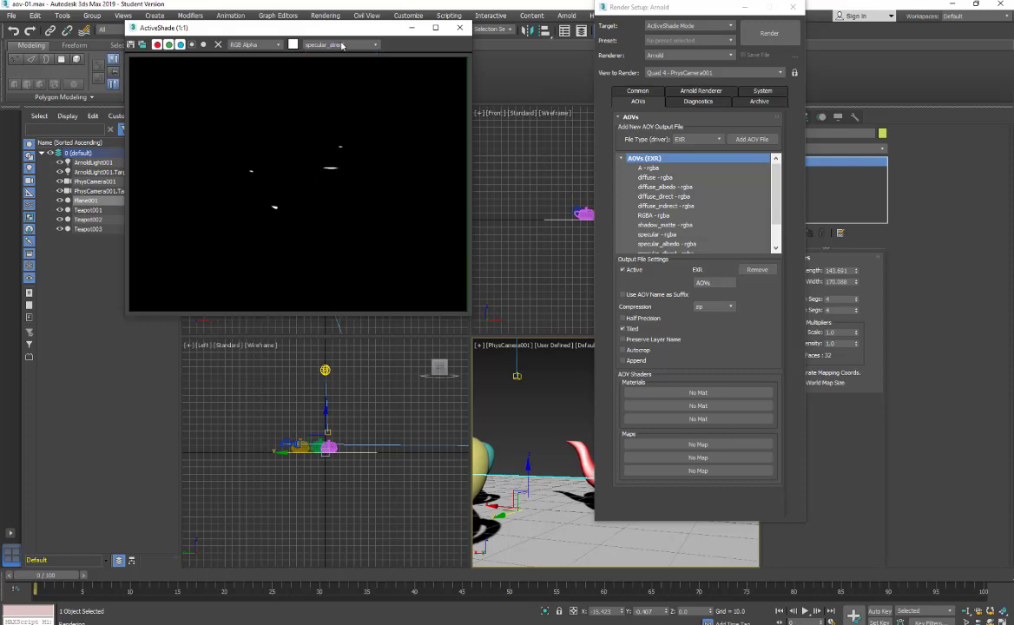
left_click(342, 45)
left_click(324, 128)
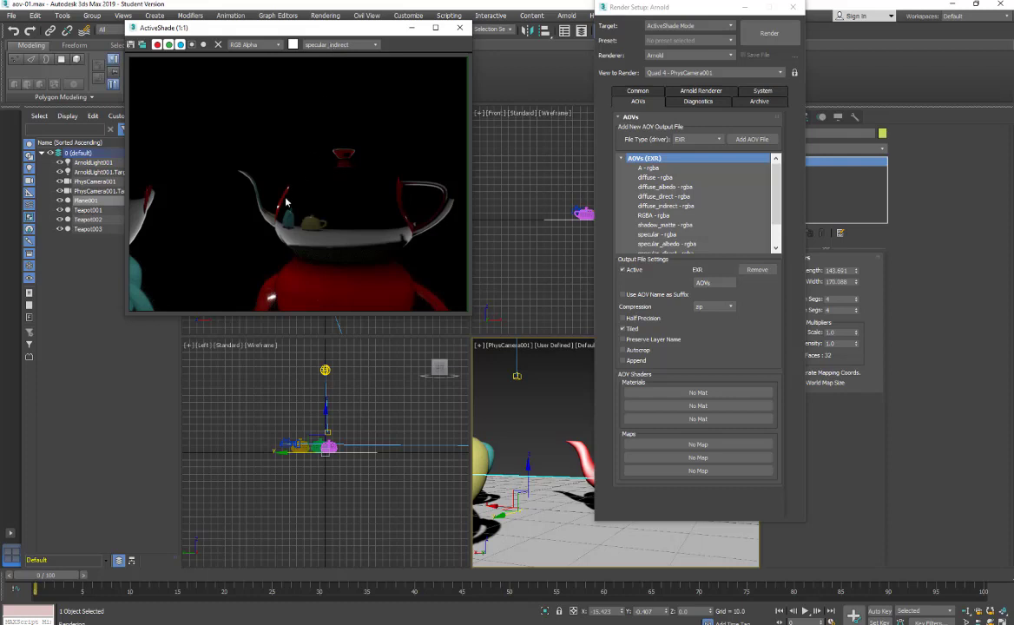
Compare the combined specular AOV with specular_direct twice in the ActiveShade window, ending on specular_indirect.
left_click(352, 45)
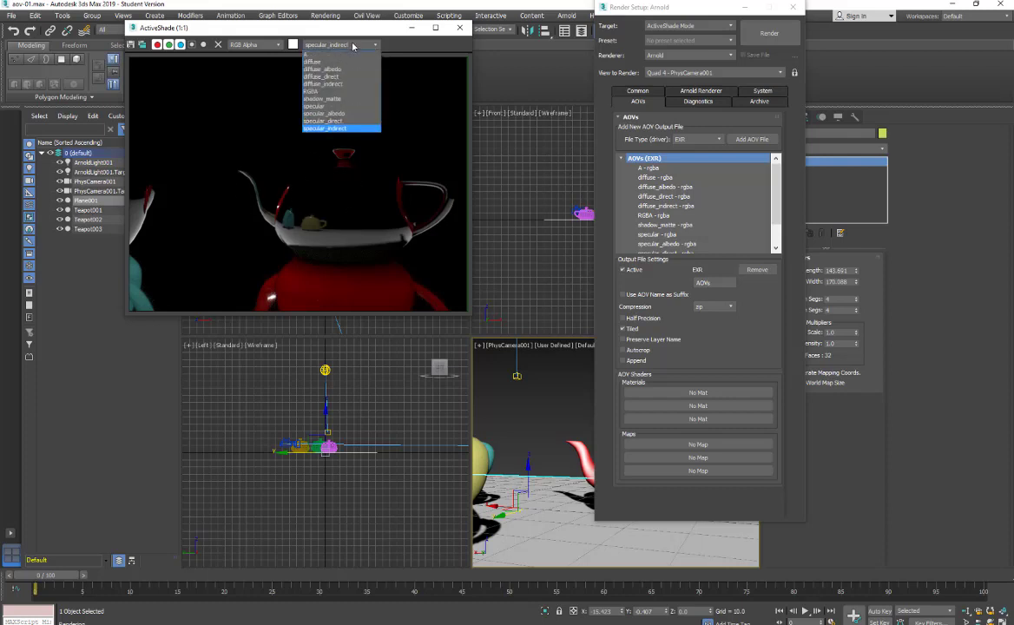
left_click(323, 106)
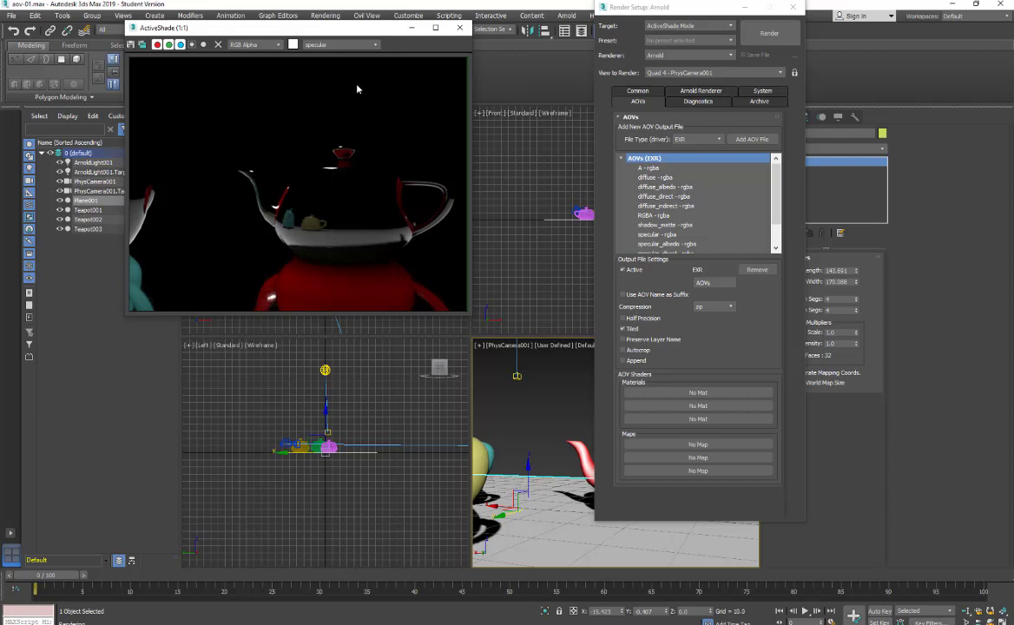
left_click(373, 45)
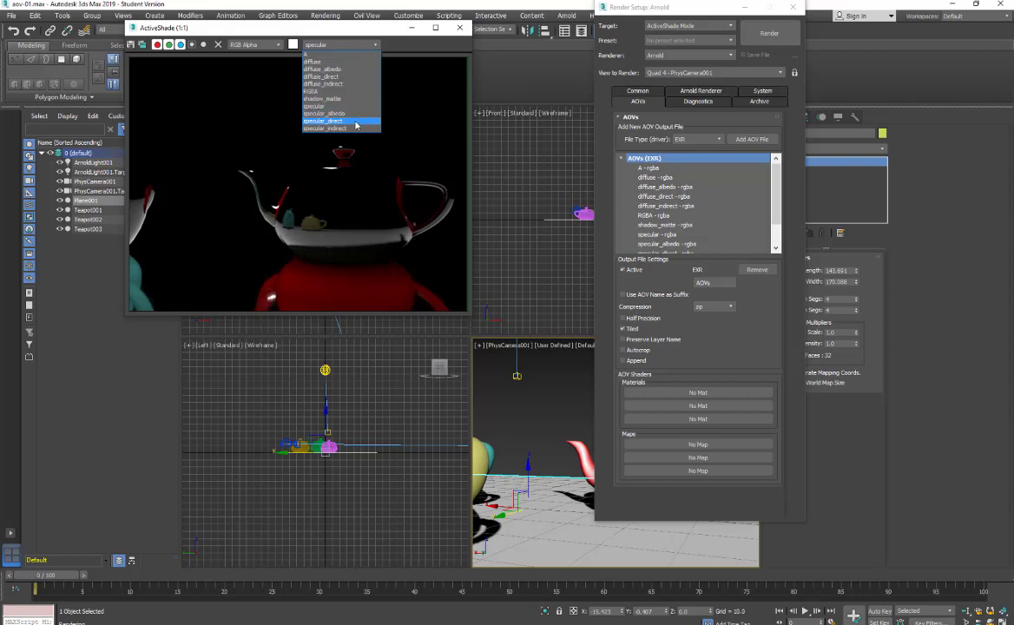
left_click(355, 121)
left_click(327, 44)
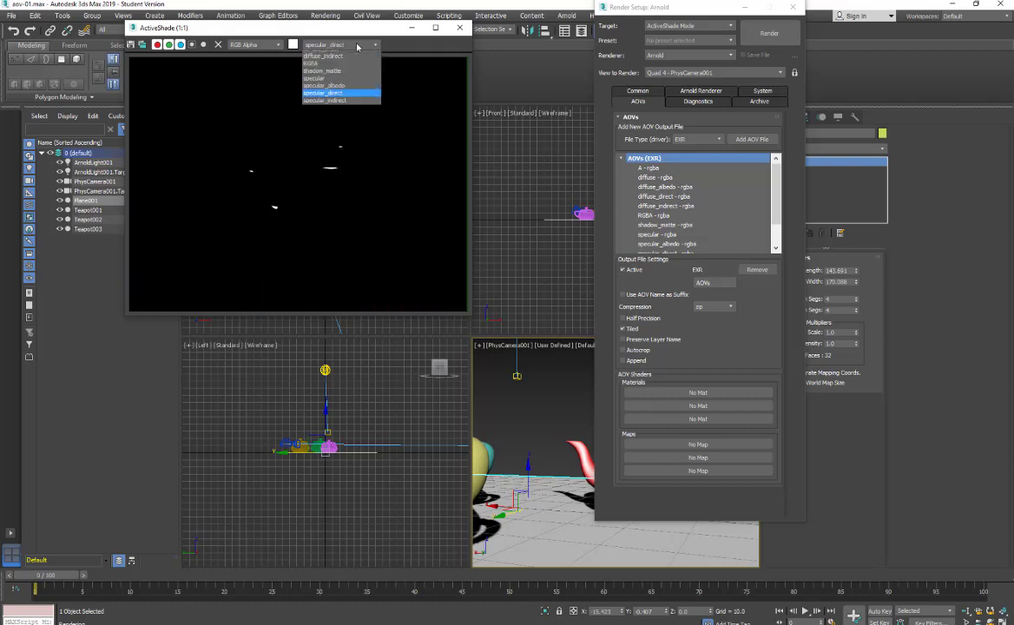
left_click(344, 105)
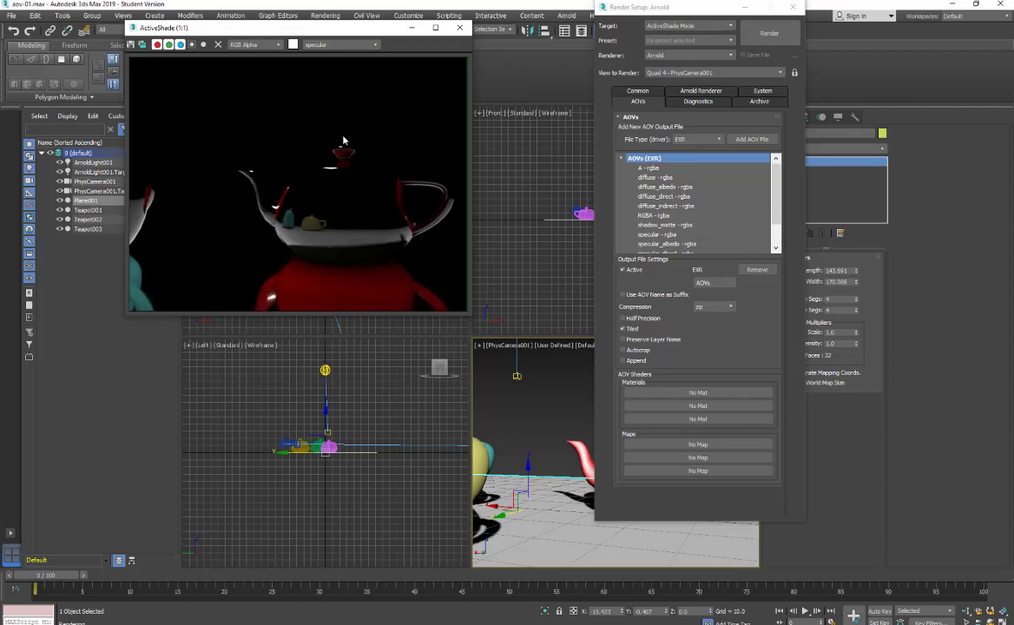
left_click(376, 45)
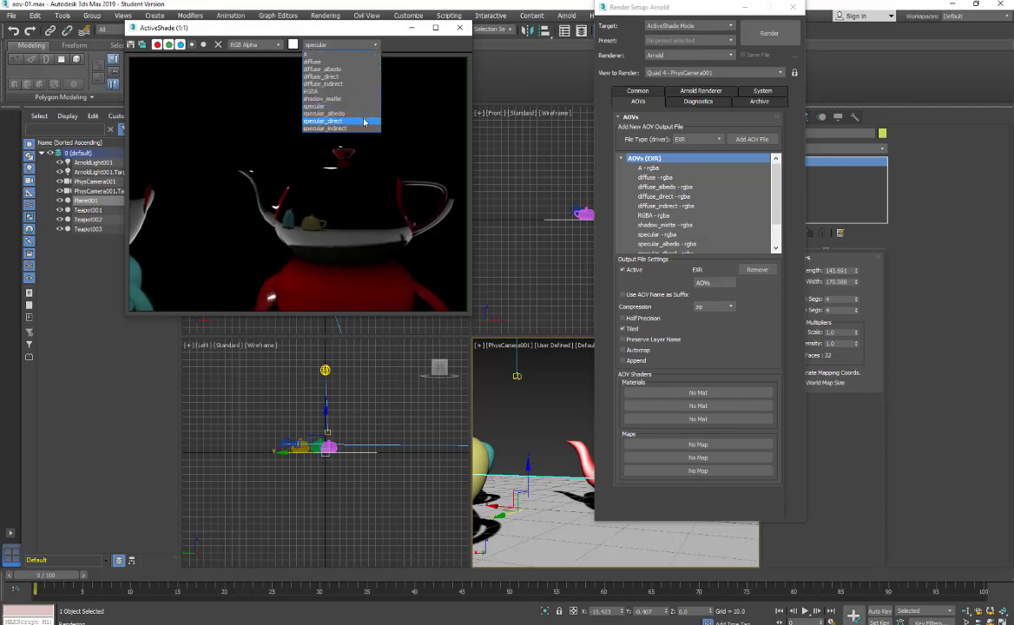
left_click(334, 121)
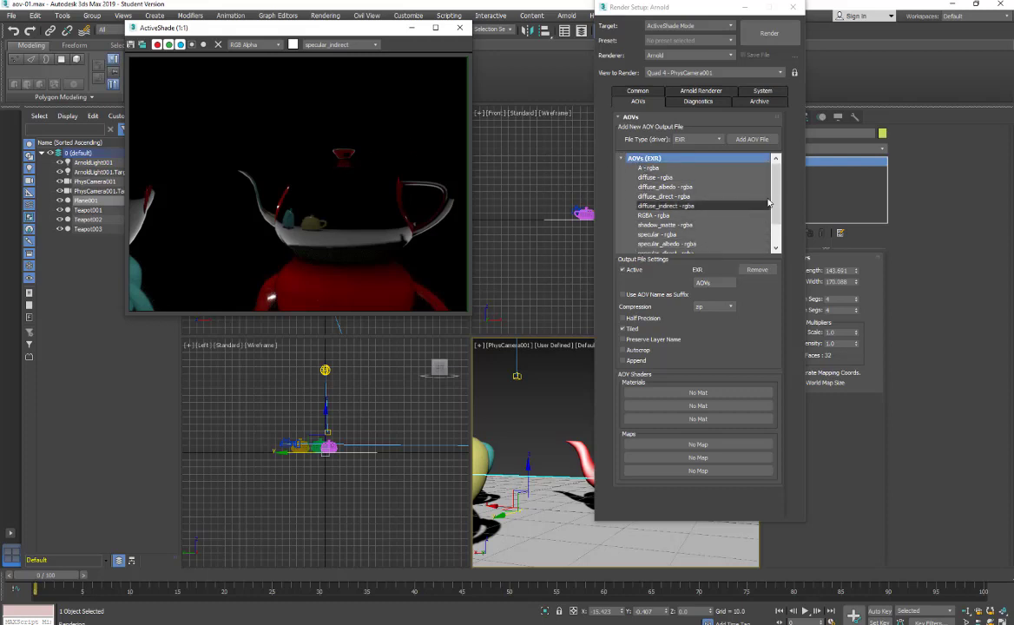
Review the AOVs listed for the EXR file and switch the render target to Production Rendering Mode.
scroll(738, 204, "down", 2)
scroll(737, 204, "up", 2)
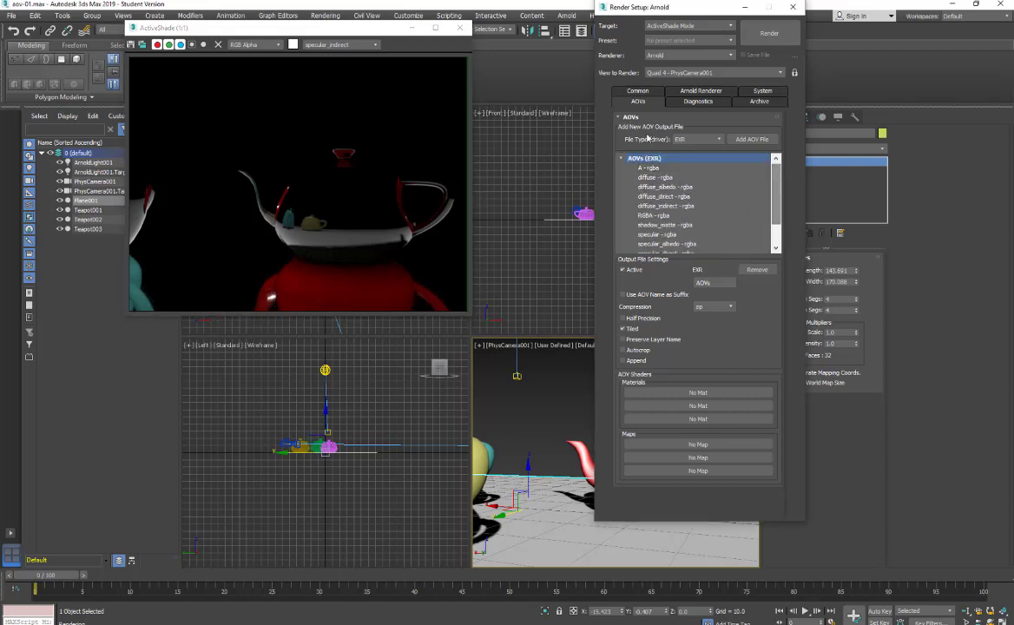
left_click(714, 26)
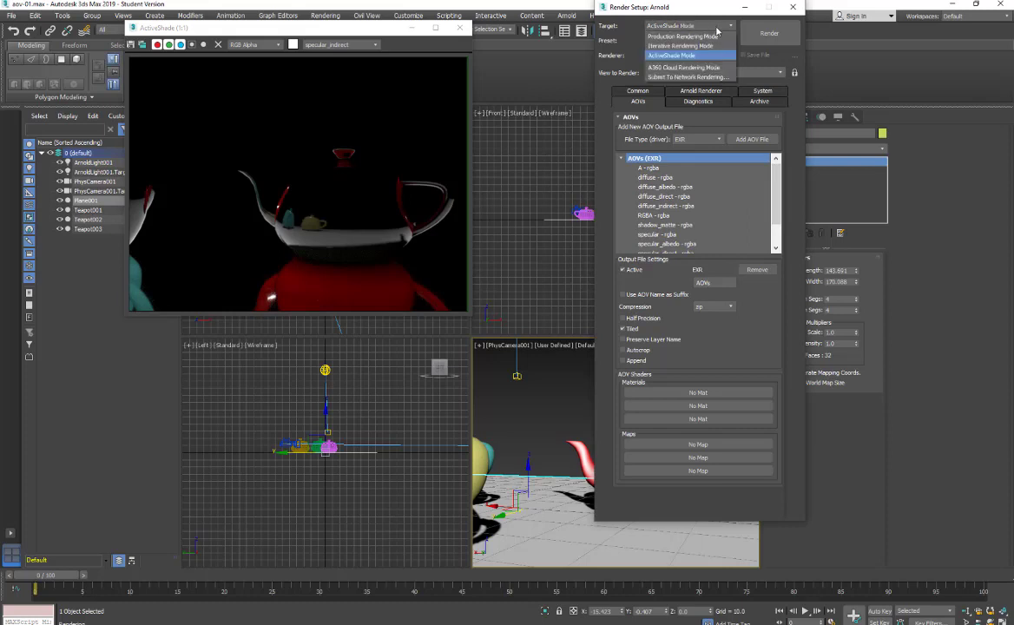
left_click(651, 35)
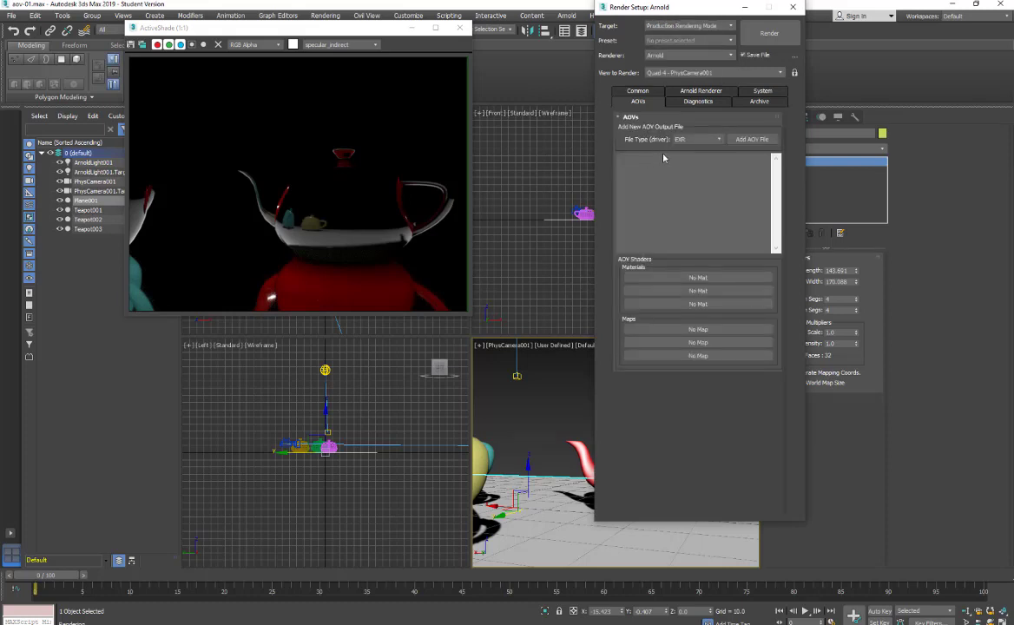
Start a new EXR AOV output file and select the A, diffuse_albedo, diffuse_direct and diffuse_indirect AOVs from the builtin group.
left_click(749, 140)
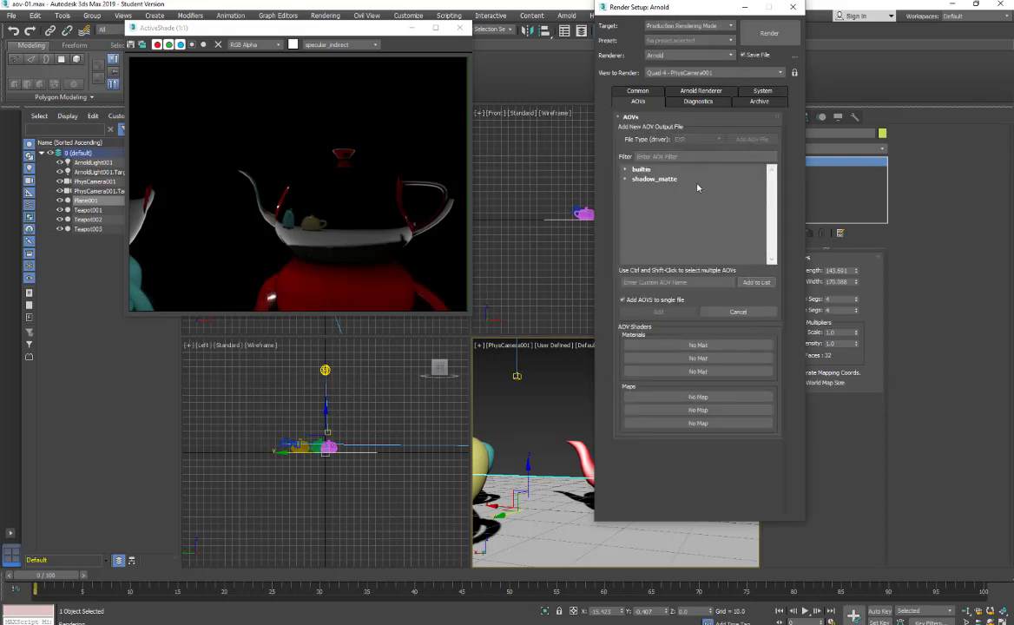
left_click(625, 171)
left_click(644, 178)
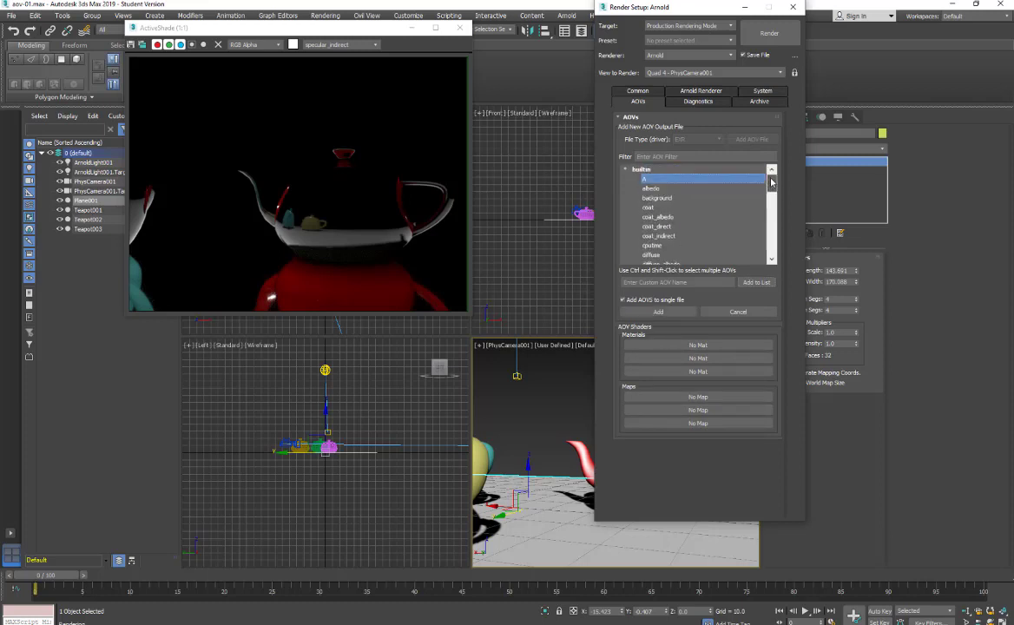
mouse_move(771, 181)
left_mouse_down()
mouse_move(772, 193)
mouse_move(772, 181)
left_mouse_up()
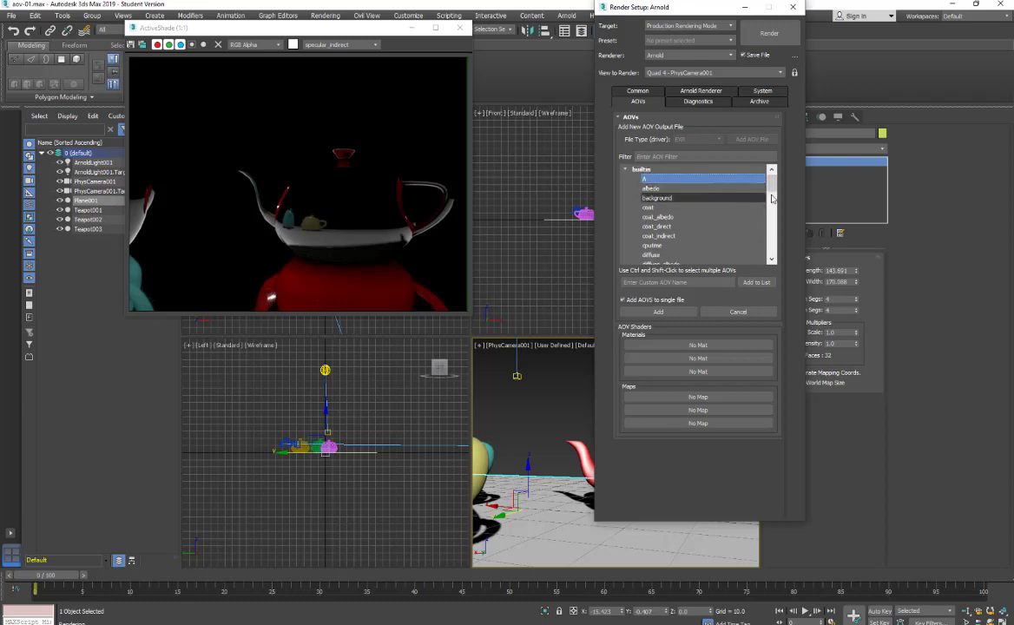
left_click_drag(771, 182, 772, 199)
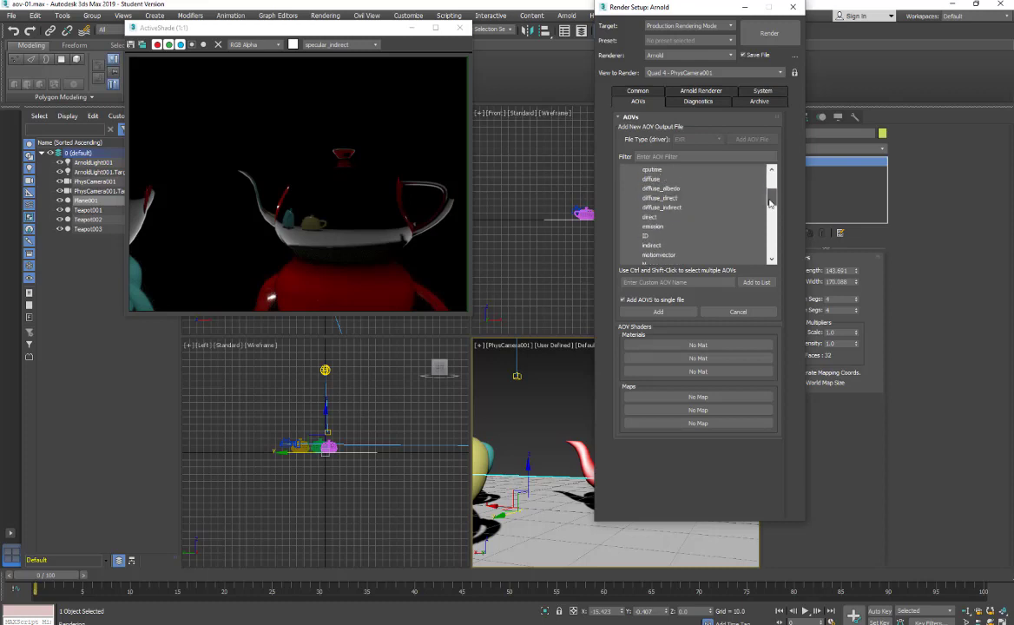
left_click(661, 188)
left_click(662, 198, "shift")
left_click(665, 208, "shift")
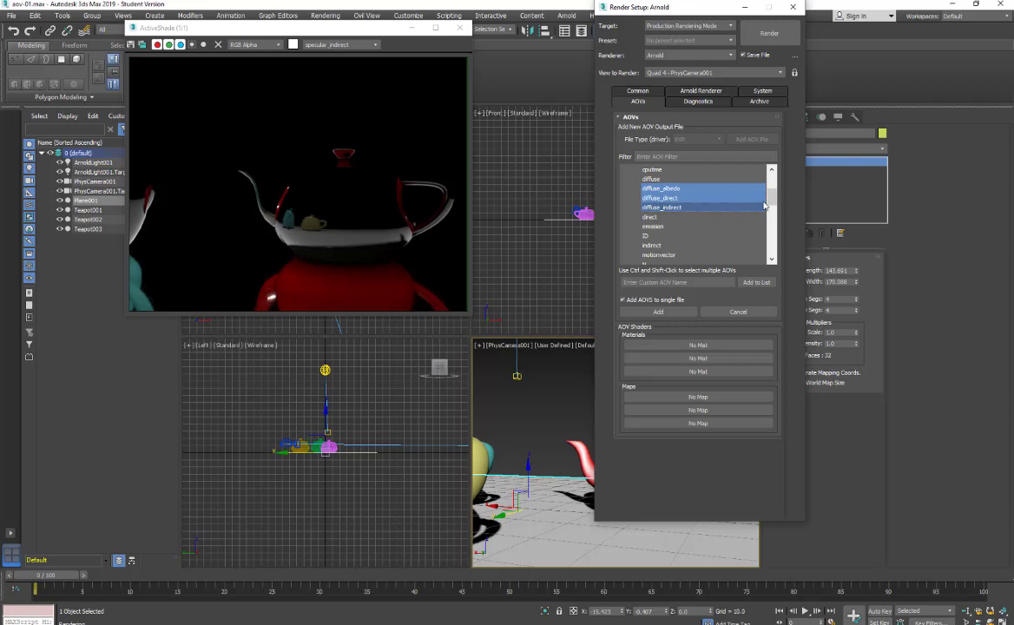
Extend the selection with RGBA, specular_albedo, specular_direct and specular_indirect, and add all selected AOVs to a single EXR file.
left_click_drag(770, 191, 770, 223)
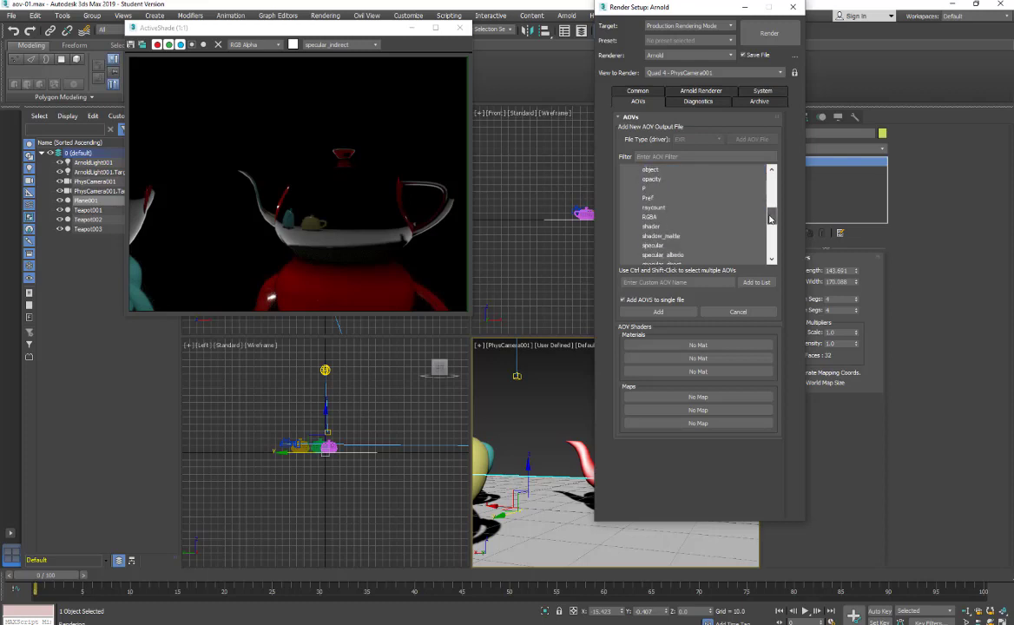
left_click(649, 216)
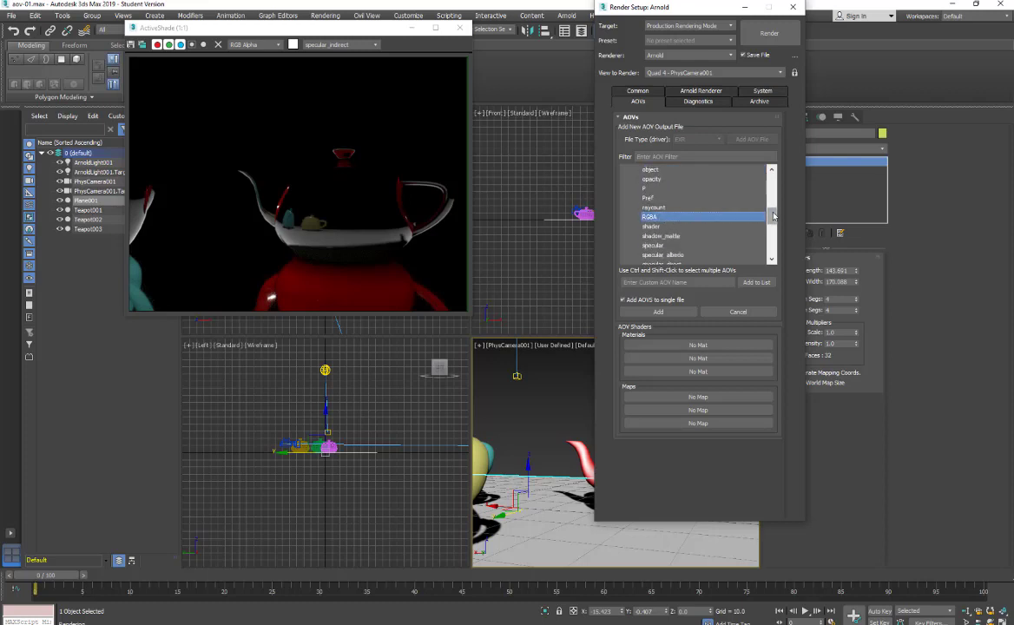
scroll(705, 198, "down", 2)
left_click(686, 198)
left_click(686, 216, "shift")
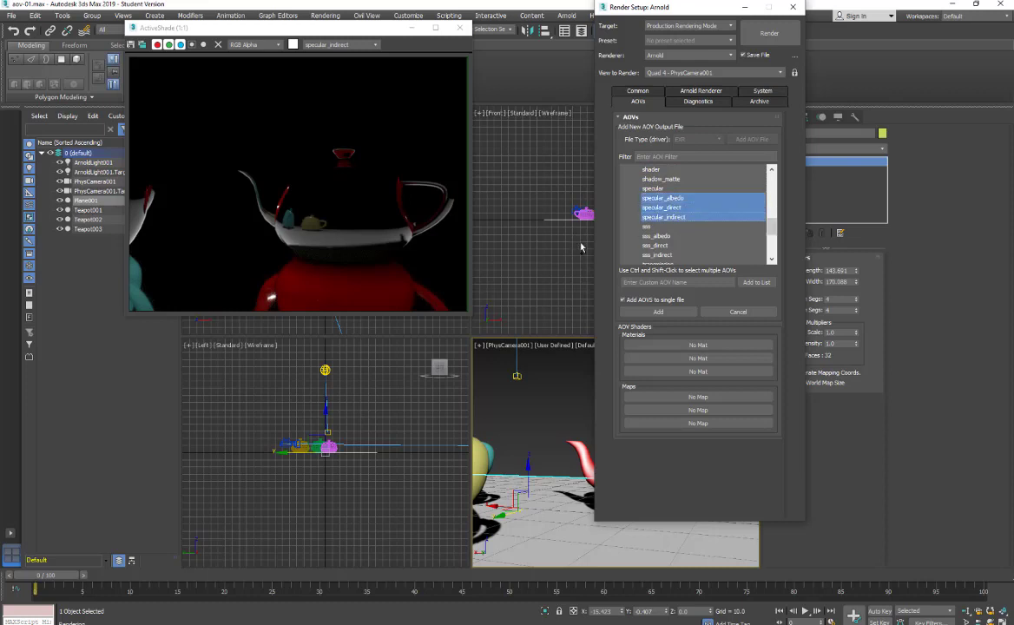
left_click(634, 312)
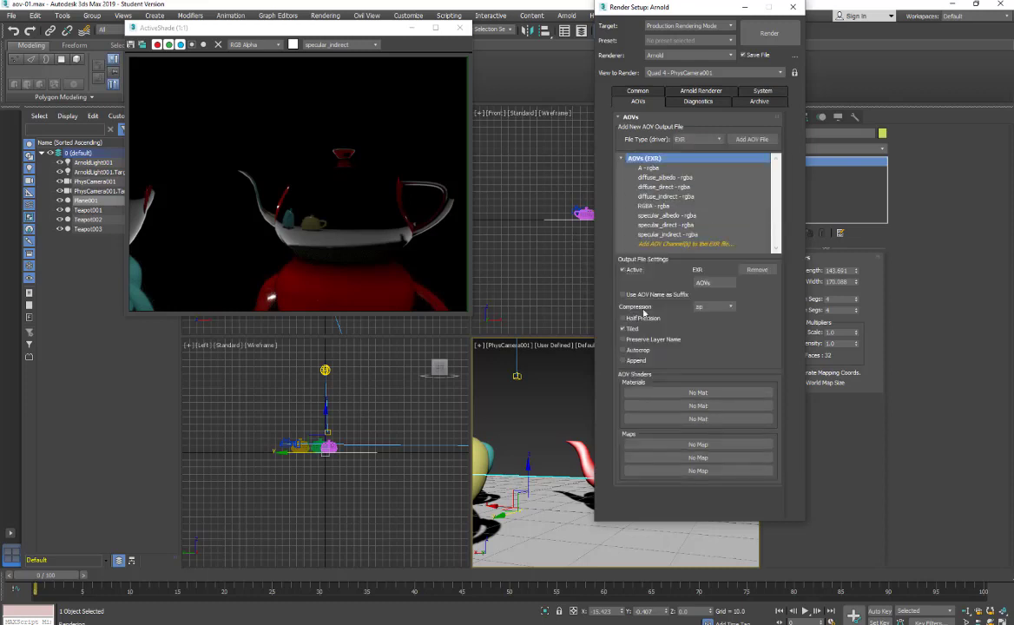
Render the camera view in production mode and open the aov1 output folder in File Explorer.
left_click(763, 35)
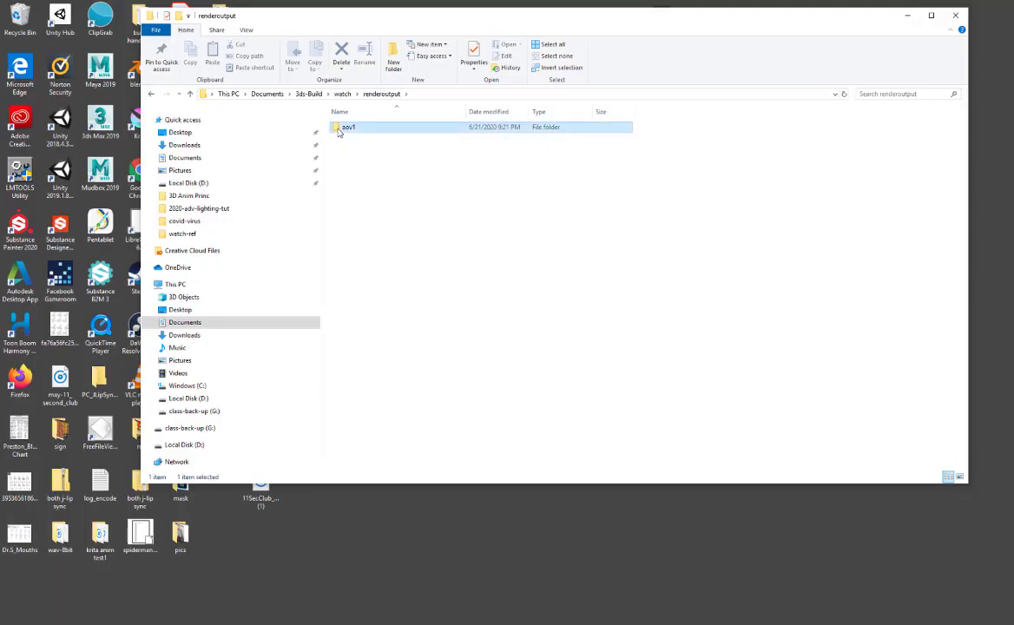
double_click(347, 127)
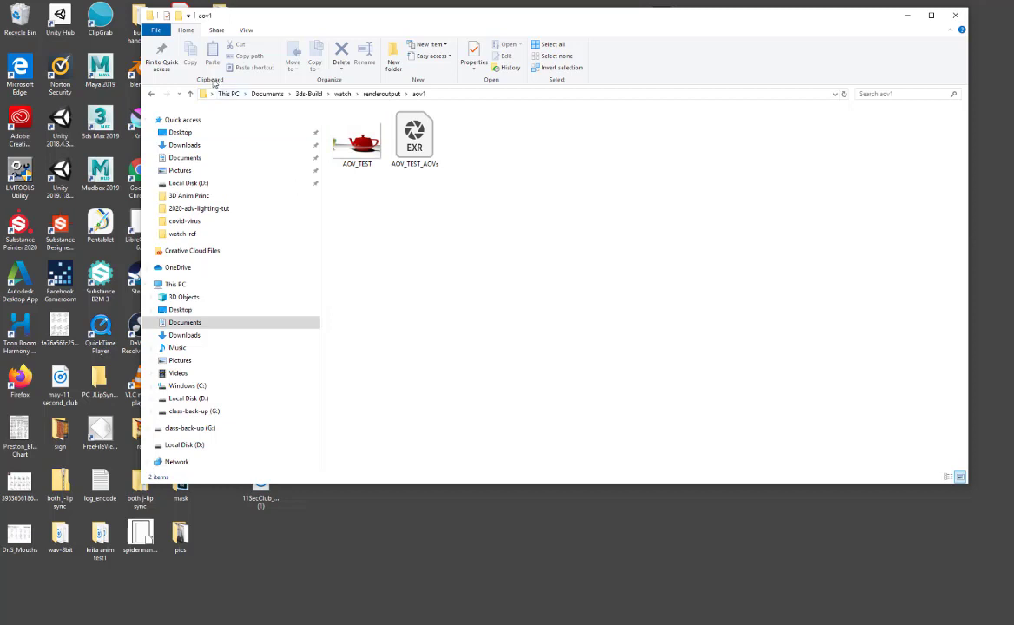
Create a folder named aov-2 inside the renderoutput folder.
left_click(382, 94)
right_click(382, 184)
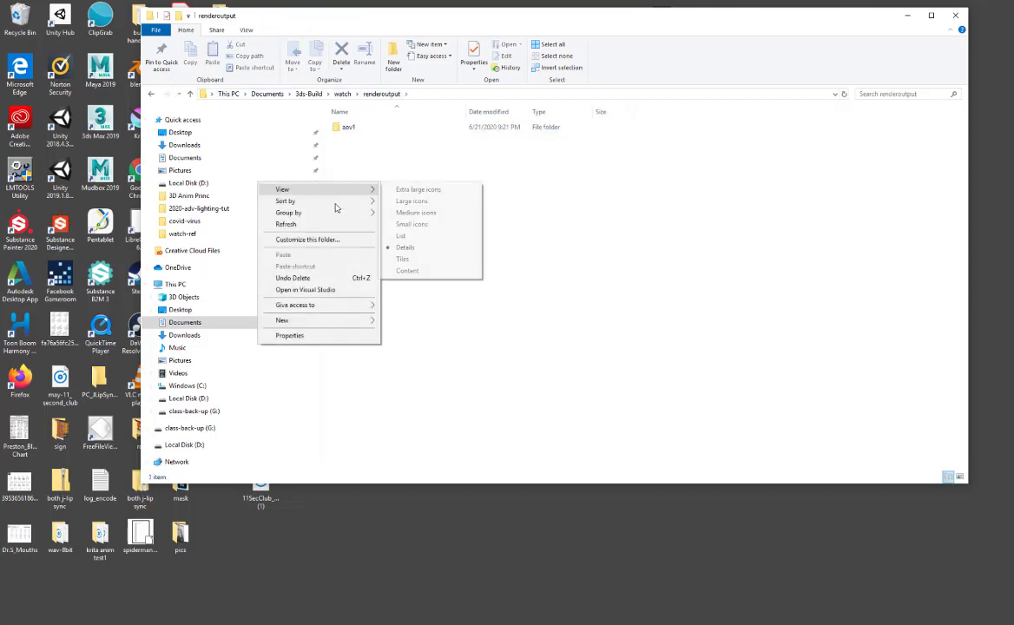
mouse_move(306, 319)
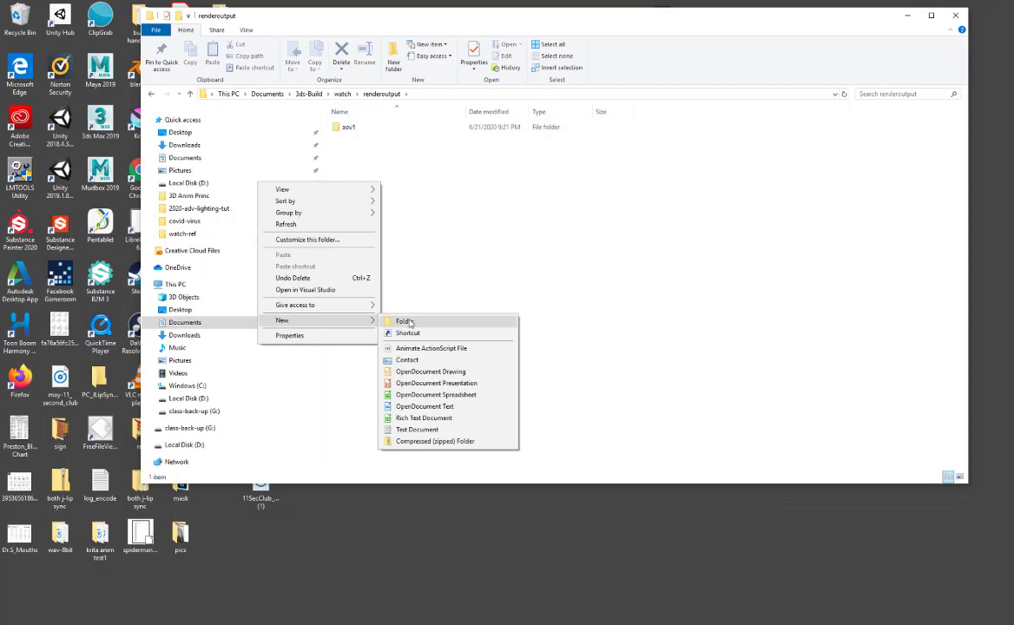
left_click(402, 321)
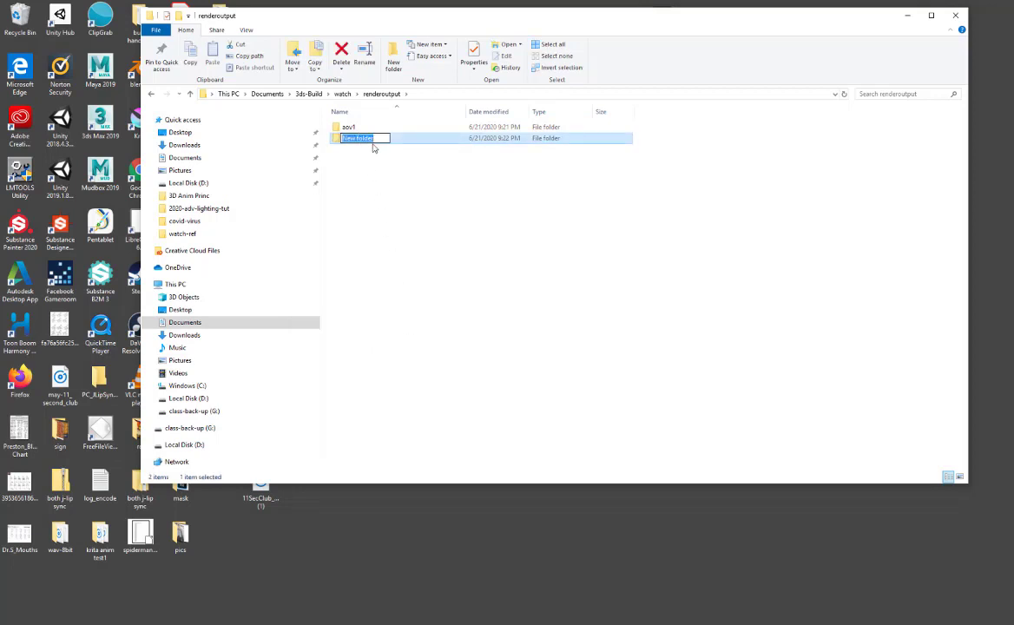
type("aov-2")
left_click(375, 151)
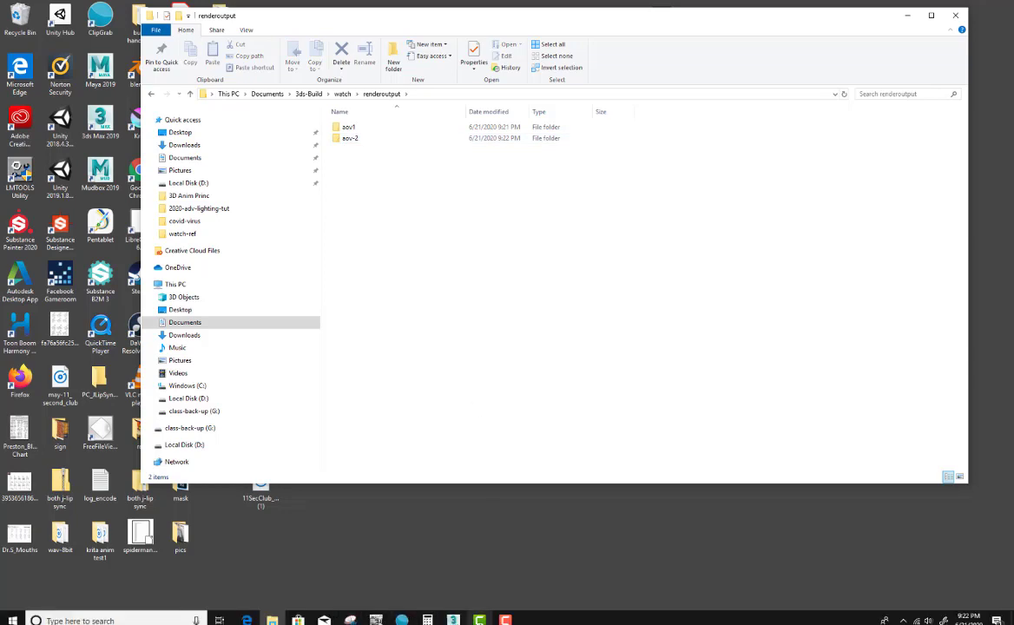
Switch back to 3ds Max and remove the combined AOVs EXR output file.
left_click(452, 619)
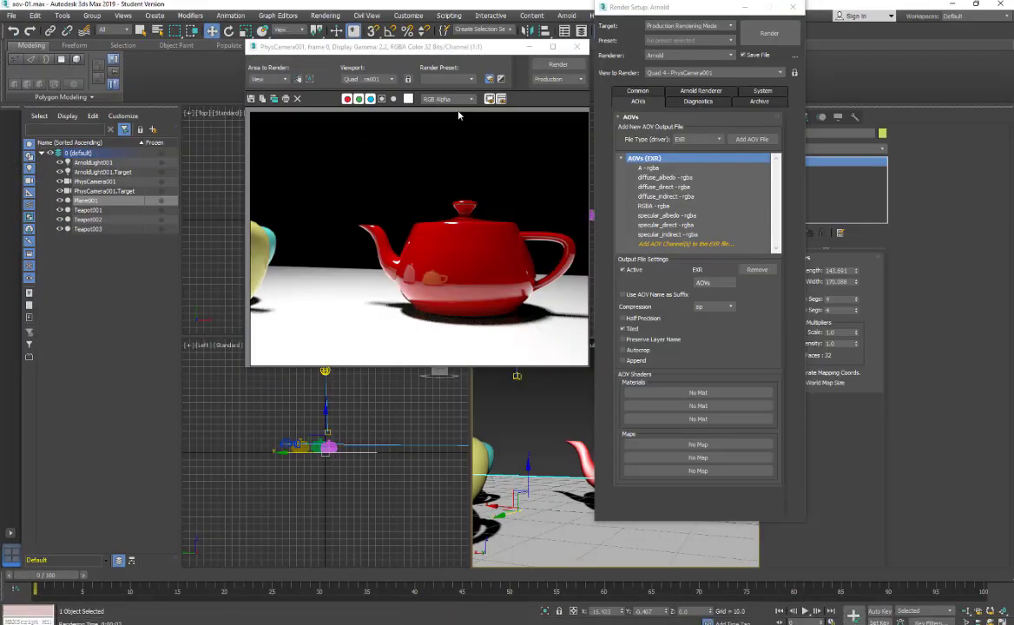
left_click(757, 269)
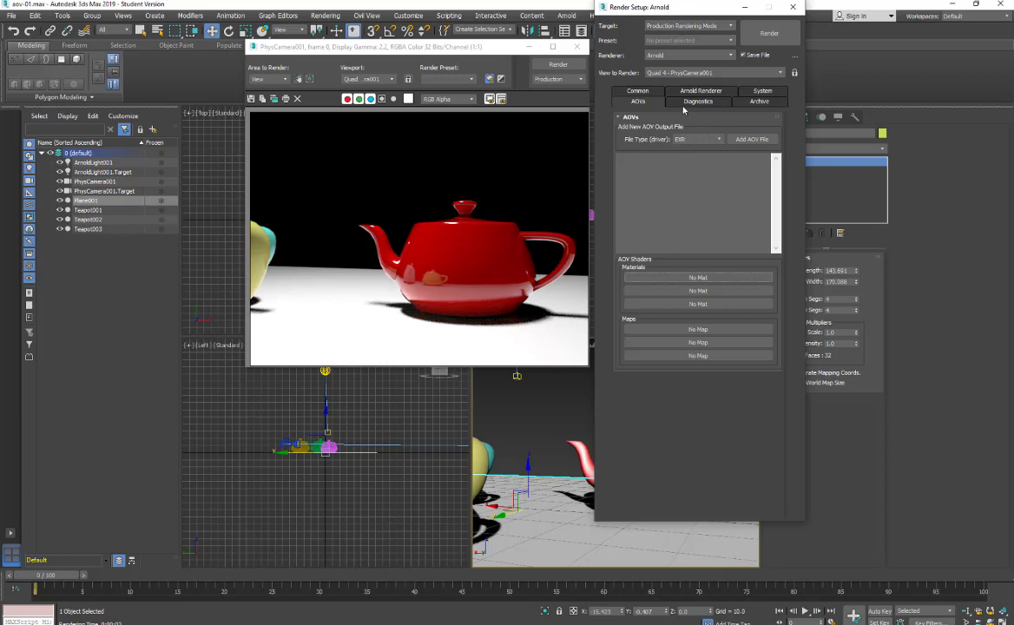
Set the render output file to AOV_TEST2 as a PNG in the aov-2 folder.
left_click(642, 91)
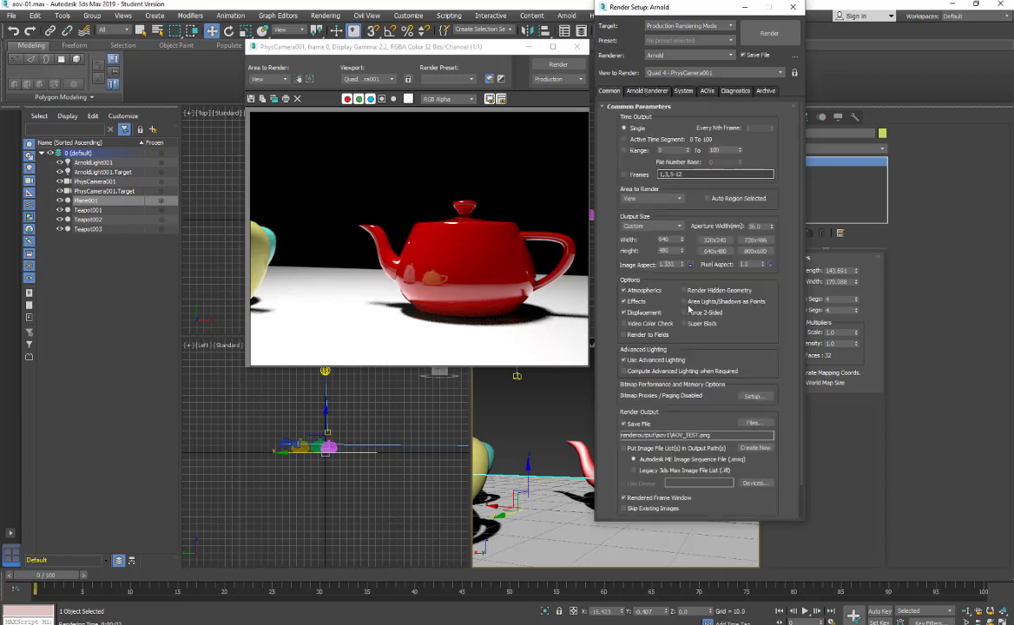
left_click(754, 423)
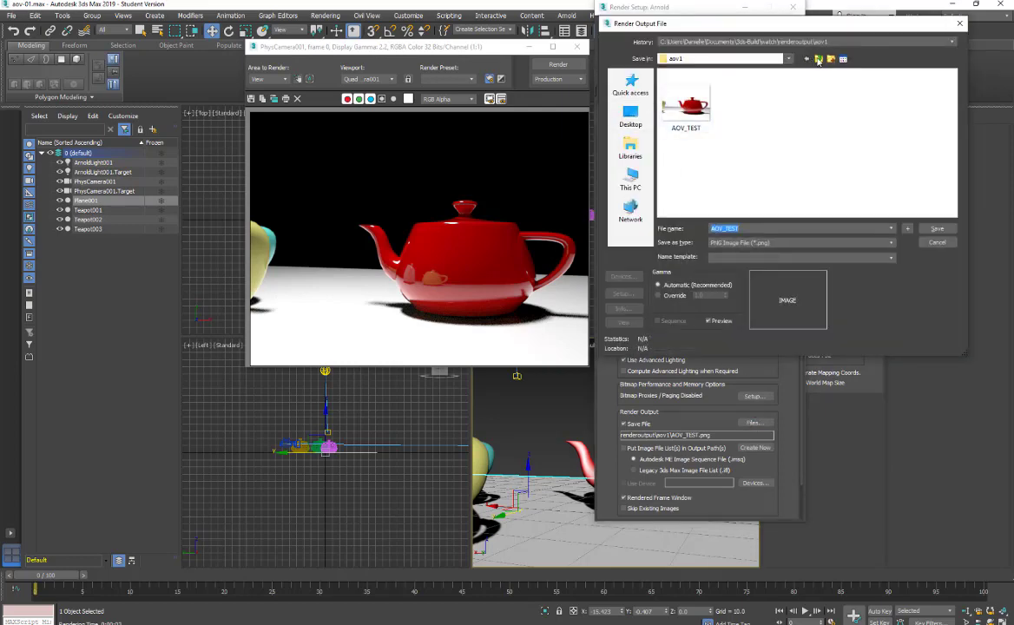
left_click(818, 59)
double_click(674, 94)
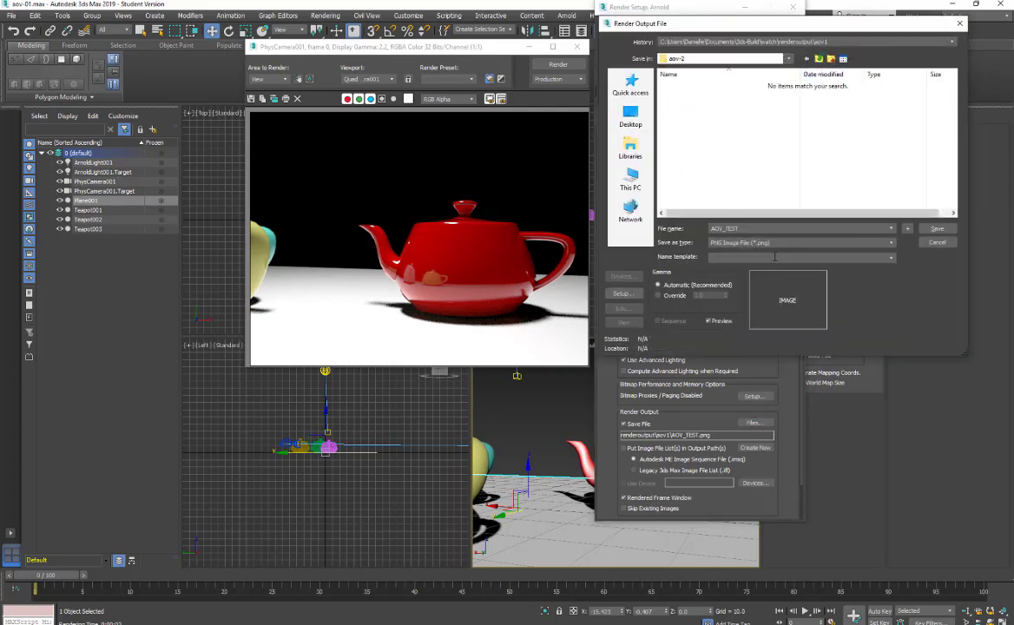
left_click(744, 228)
type("2")
left_click(936, 229)
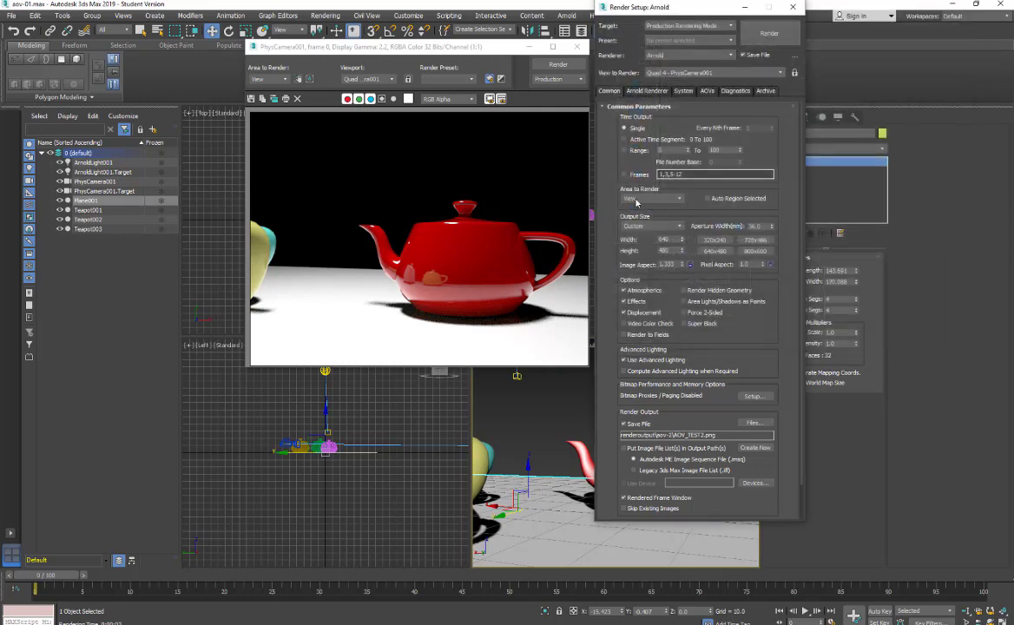
Start a new EXR AOV output with Add AOVs to single file disabled, selecting A, diffuse_albedo, diffuse_direct and diffuse_indirect.
left_click(708, 91)
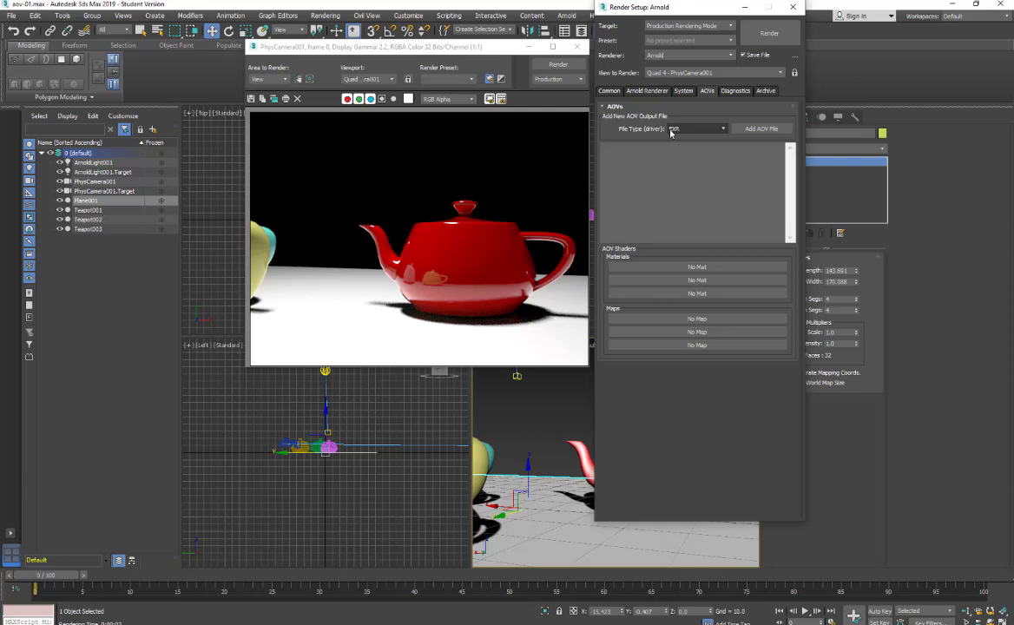
left_click(748, 129)
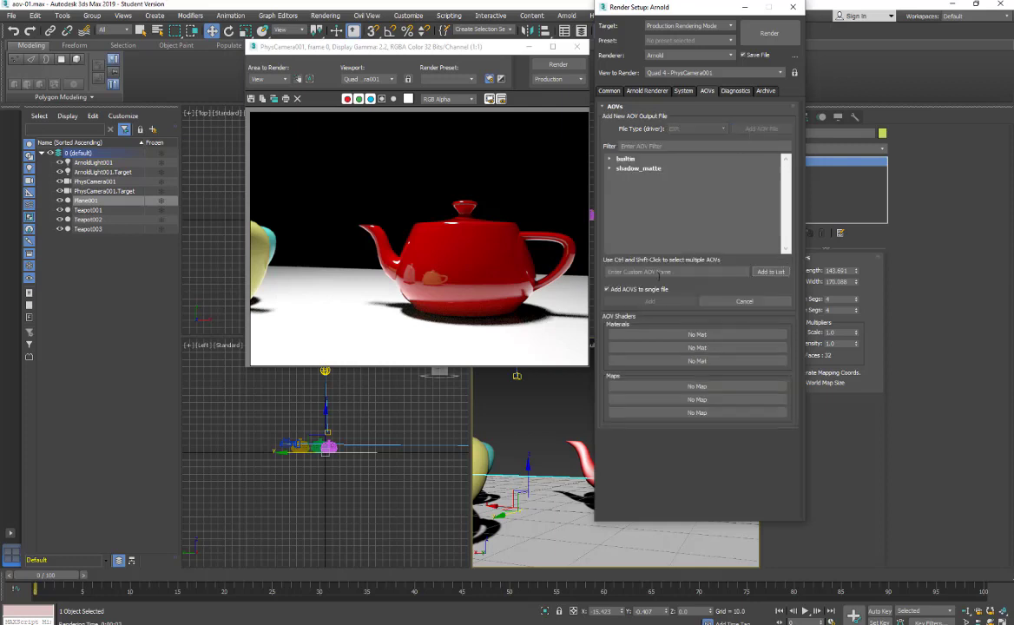
left_click(607, 290)
left_click(608, 290)
left_click(609, 159)
left_click(666, 168)
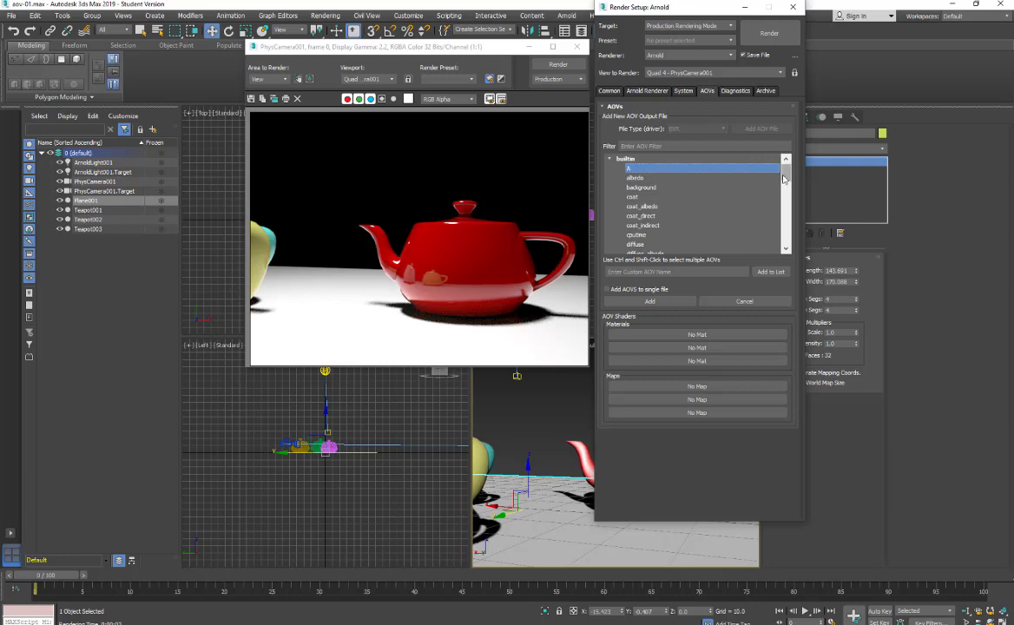
scroll(784, 184, "down", 3)
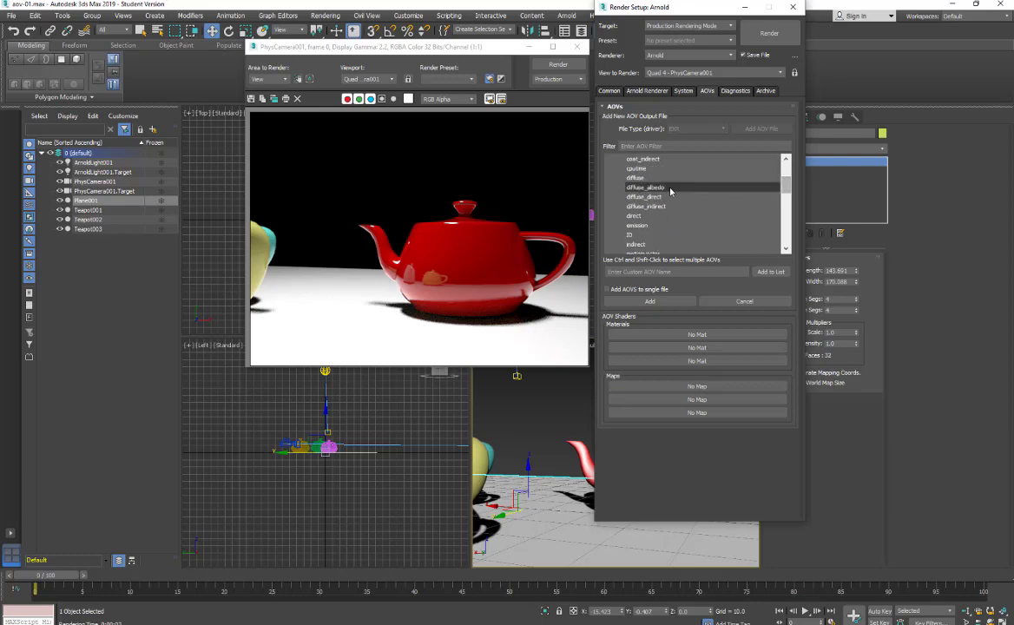
left_click_drag(670, 188, 670, 206)
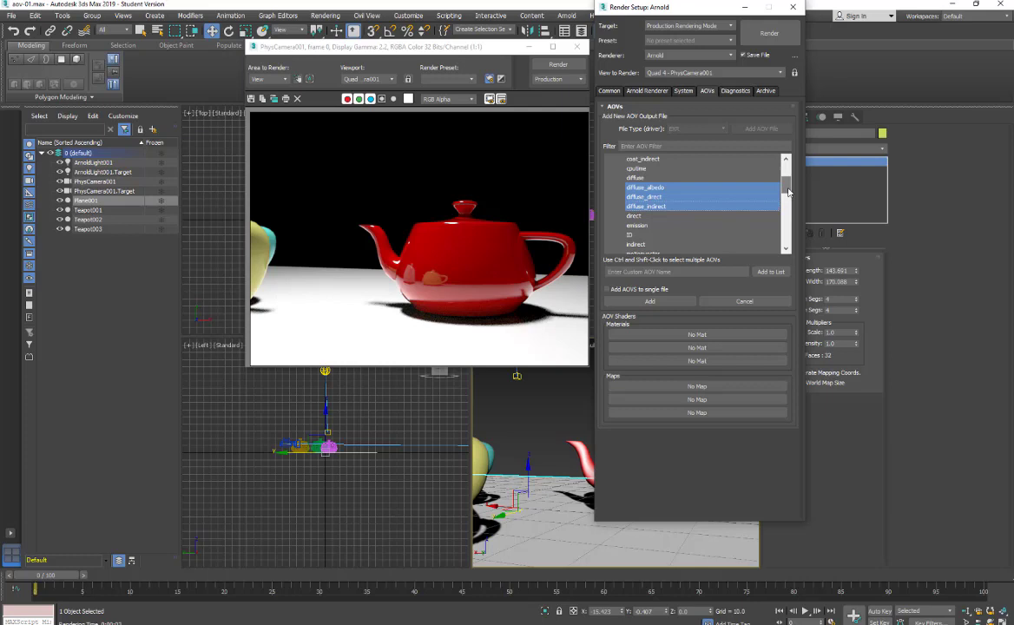
Extend the selection with RGBA, shadow_matte, specular_albedo, specular_direct and specular_indirect, and add all selected AOVs as separate EXR files.
left_click_drag(788, 191, 787, 213)
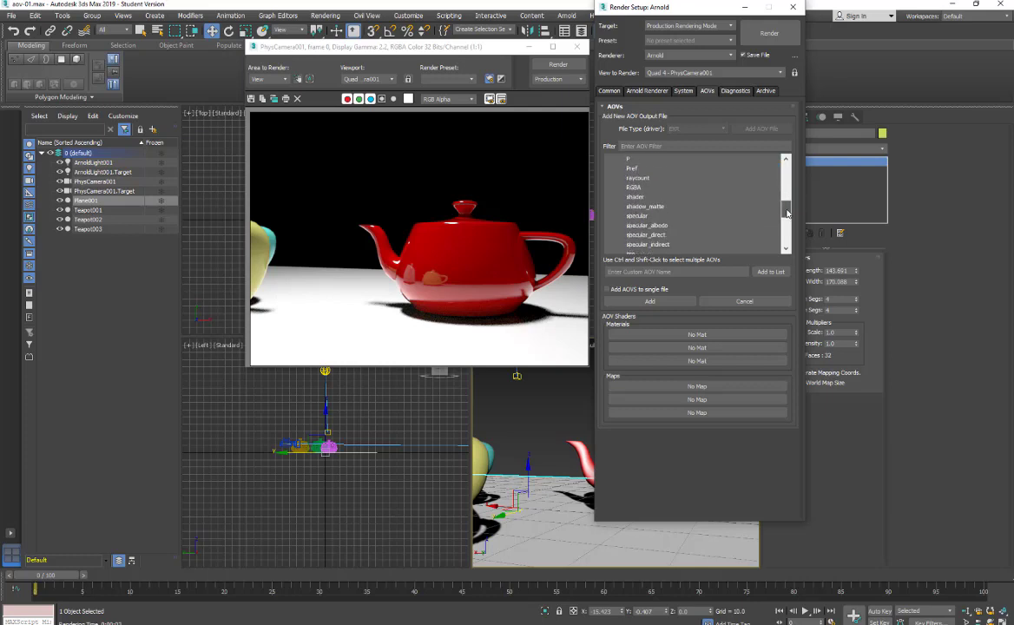
left_click(642, 187)
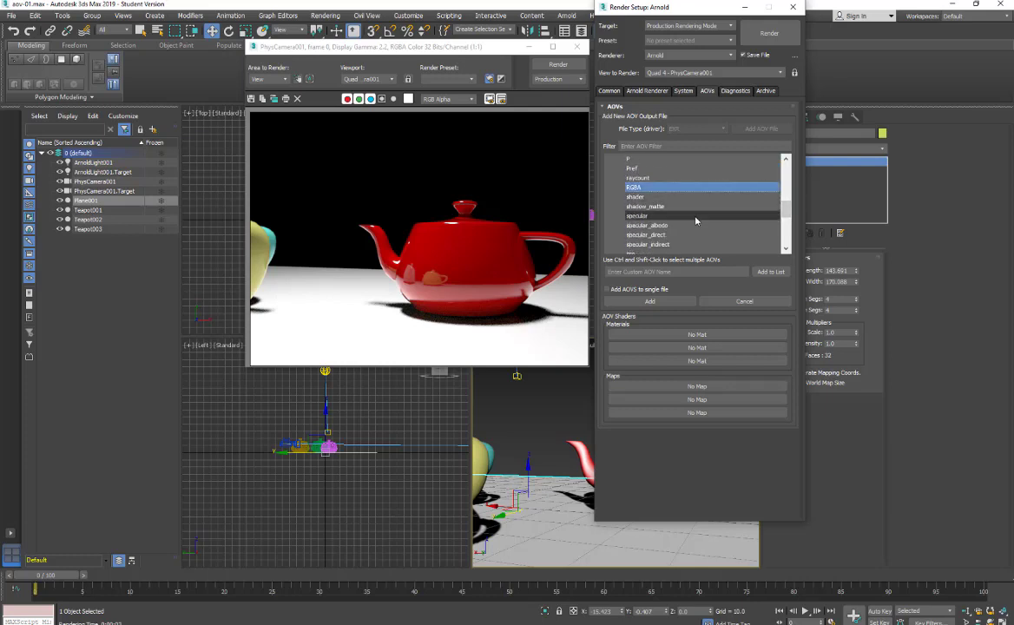
left_click_drag(693, 225, 691, 252, "ctrl")
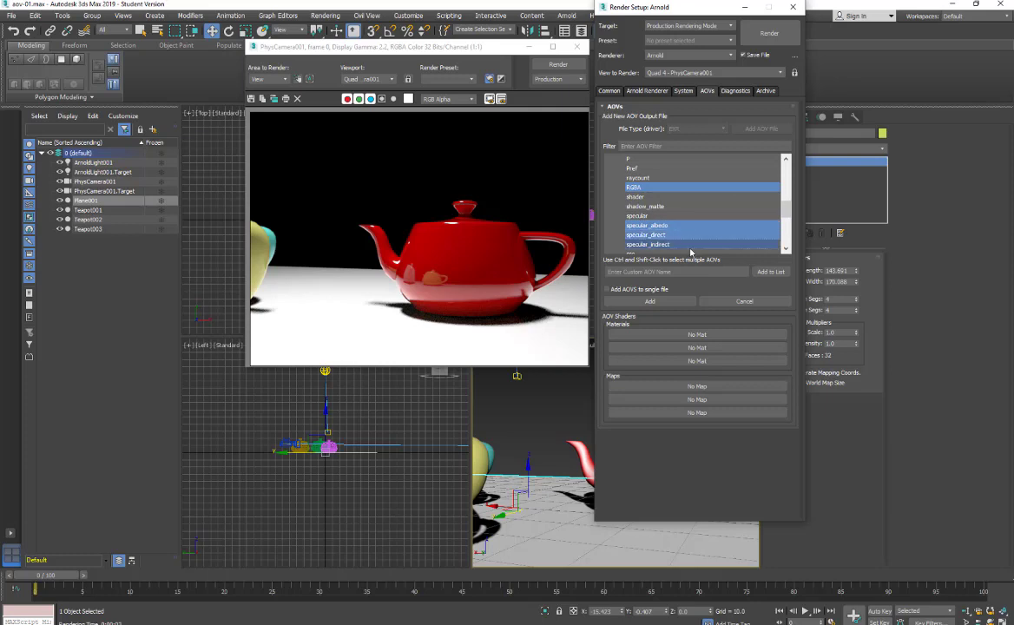
mouse_move(786, 208)
left_mouse_down()
mouse_move(789, 218)
mouse_move(788, 178)
mouse_move(787, 219)
mouse_move(786, 208)
left_mouse_up()
left_click(694, 206, "ctrl")
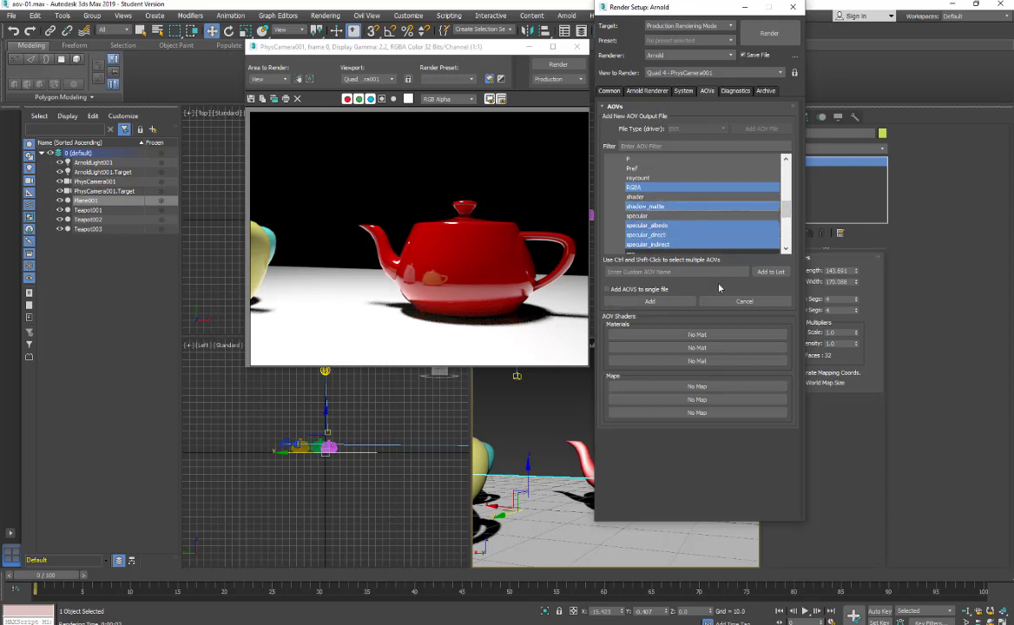
left_click(659, 302)
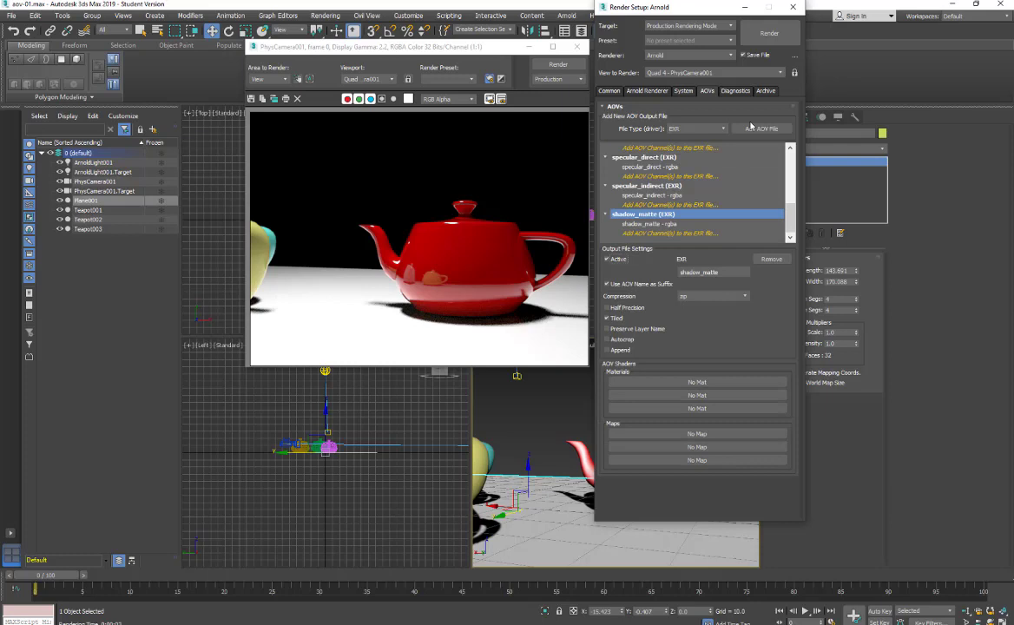
Review the separate AOV files, render the camera view, and open the aov-2 output folder in File Explorer.
left_click_drag(790, 217, 800, 161)
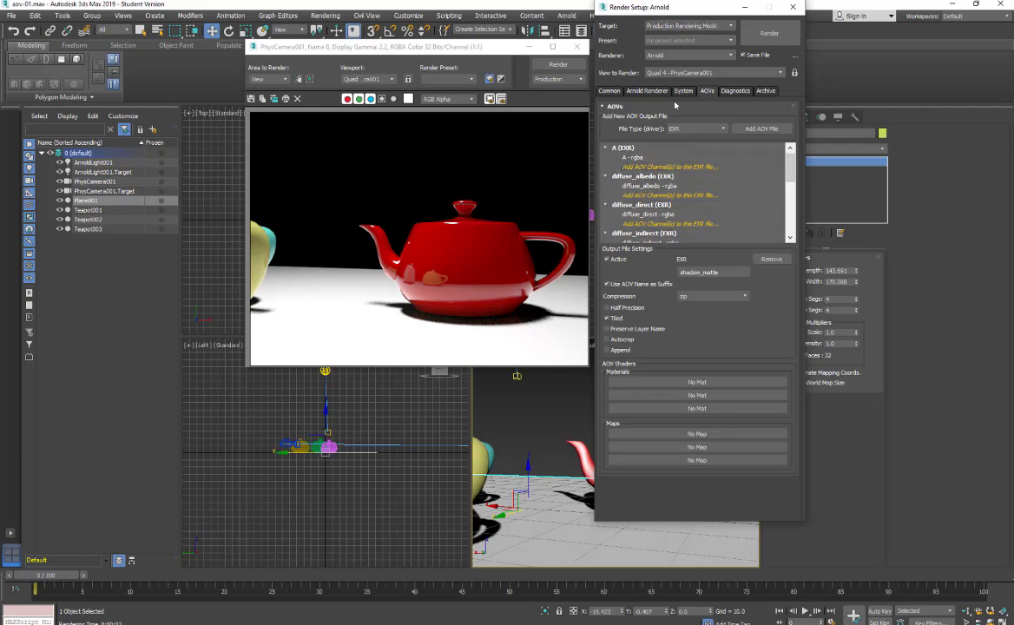
left_click(769, 33)
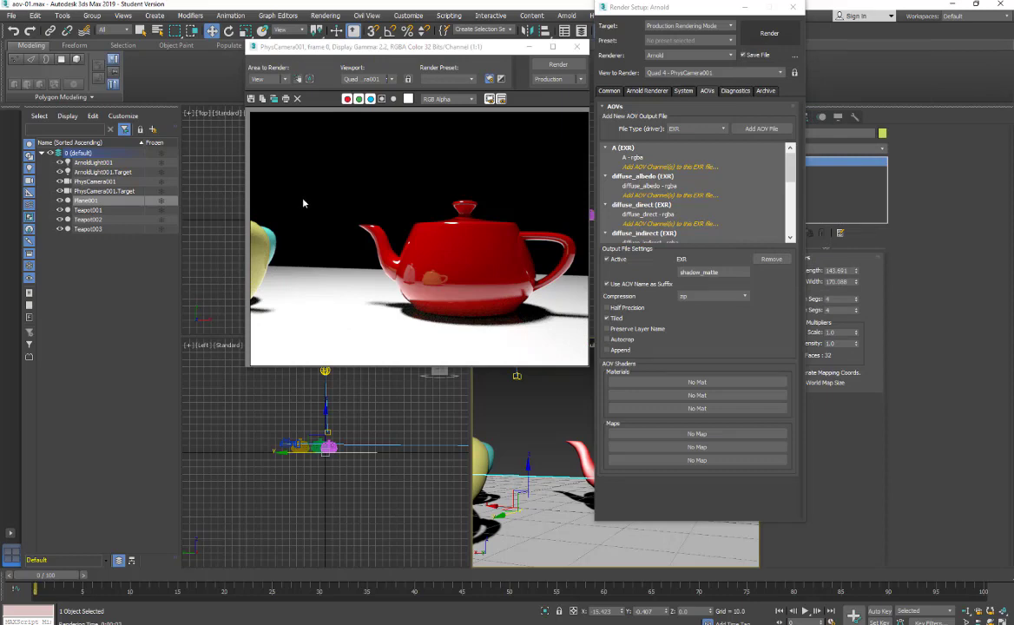
left_click(952, 5)
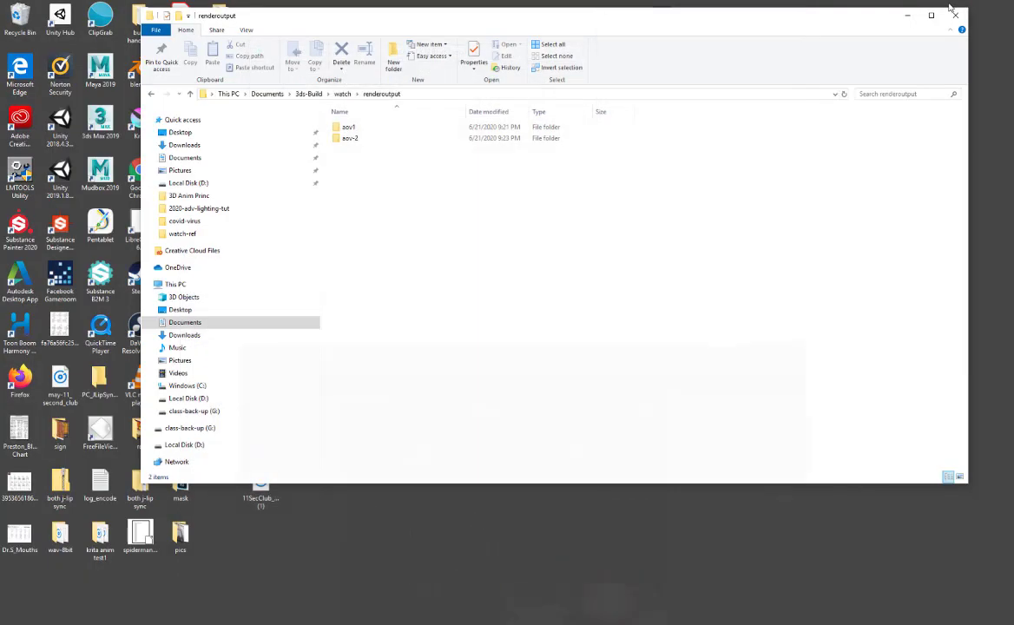
double_click(340, 139)
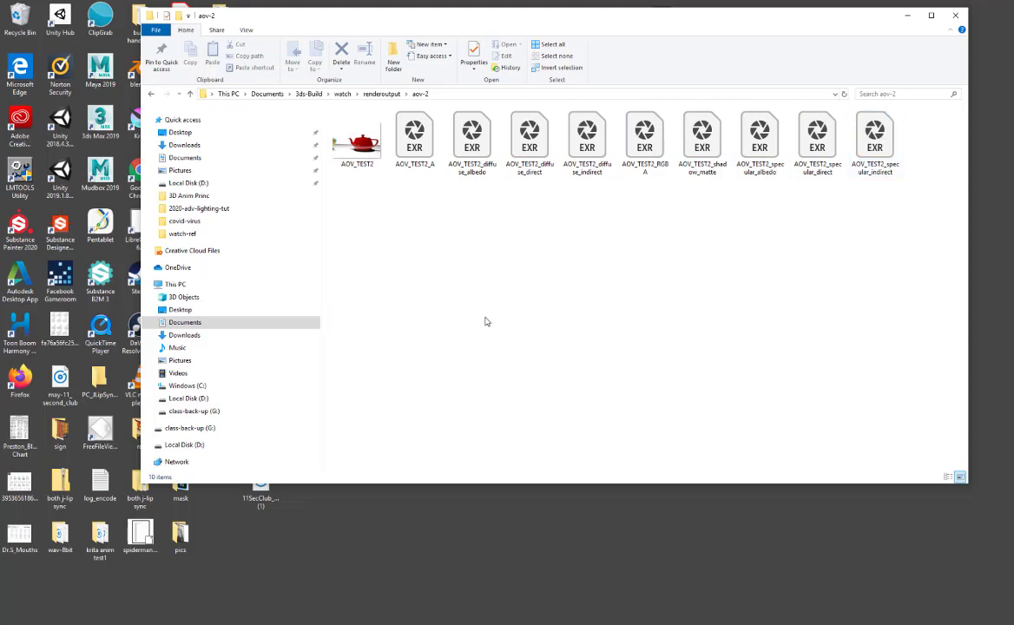
Switch to Photoshop, place its window below the aov-2 folder's files, and open AOV_TEST2_RGBA with alpha data as an alpha channel.
mouse_move(375, 623)
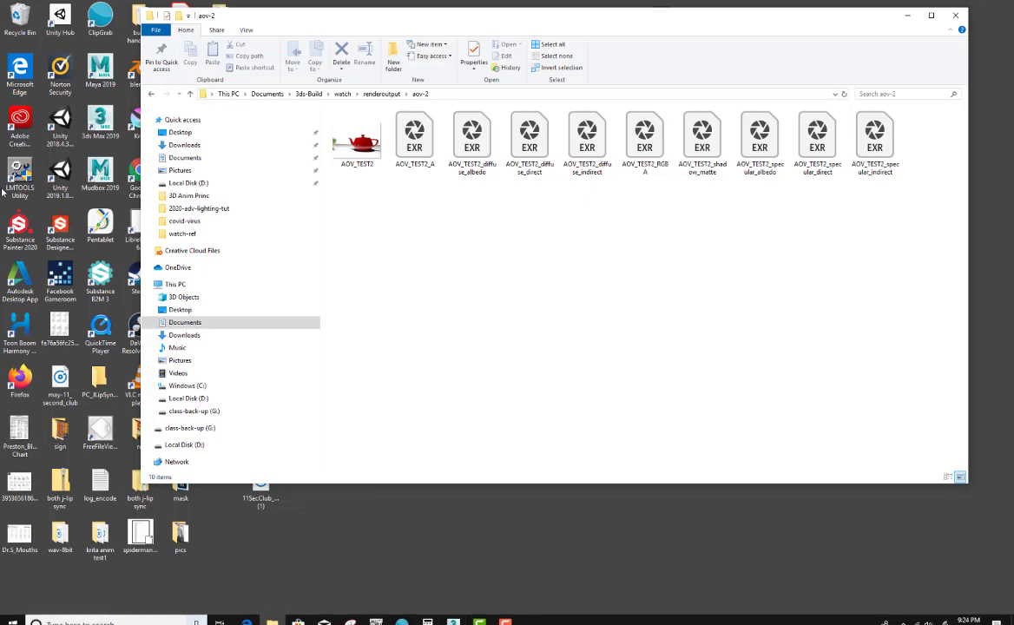
mouse_move(68, 619)
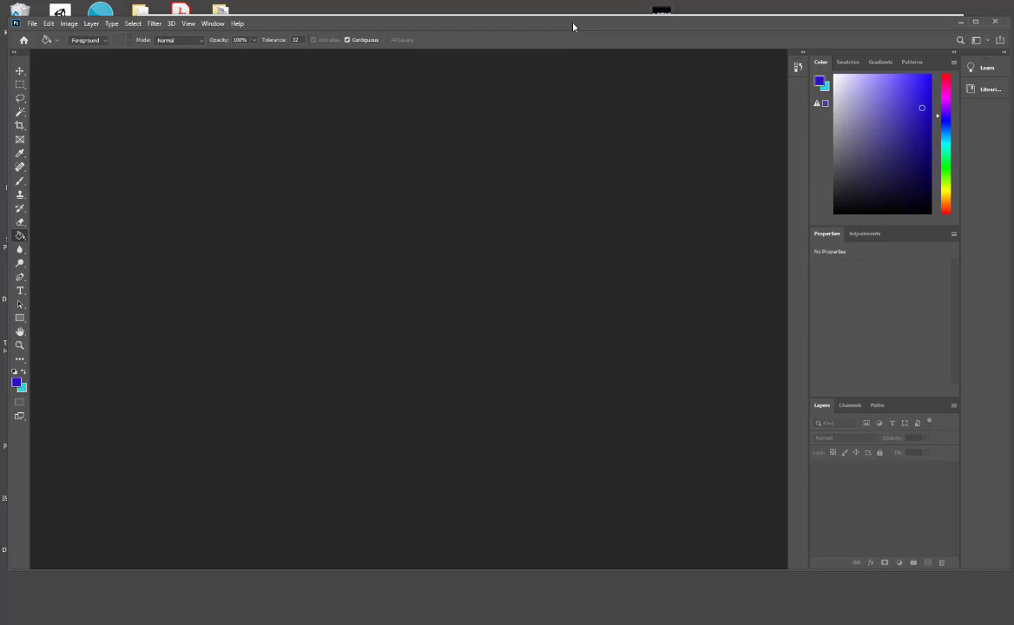
left_click_drag(573, 27, 650, 215)
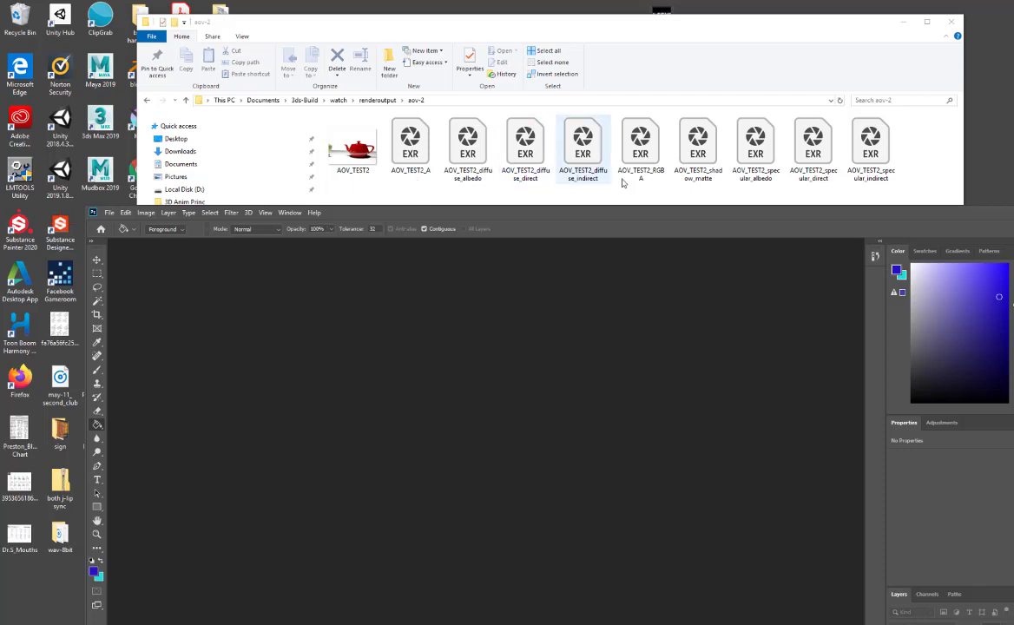
left_click_drag(648, 152, 570, 374)
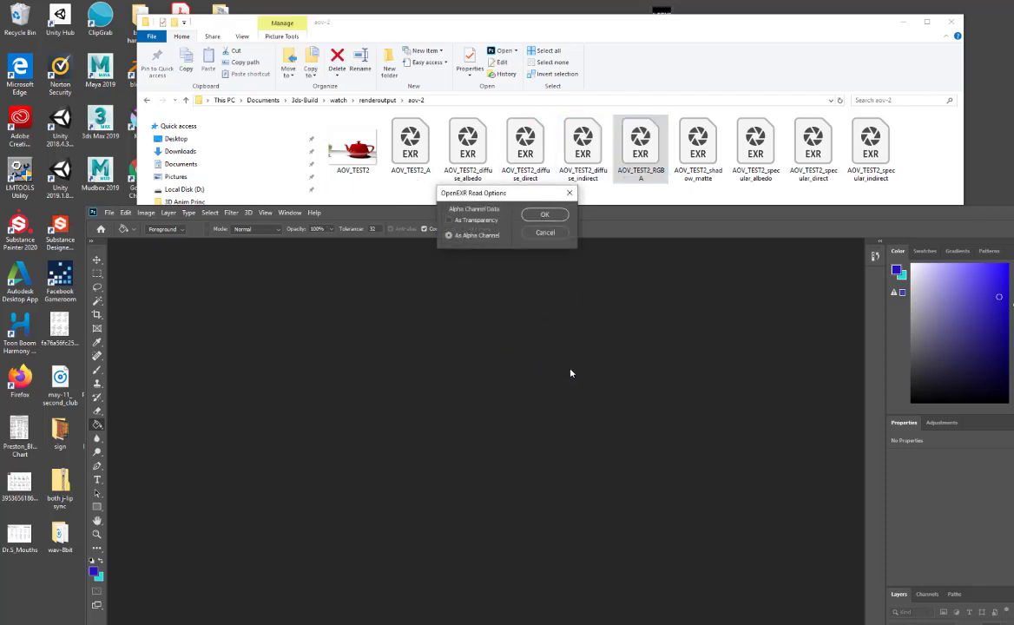
left_click(533, 215)
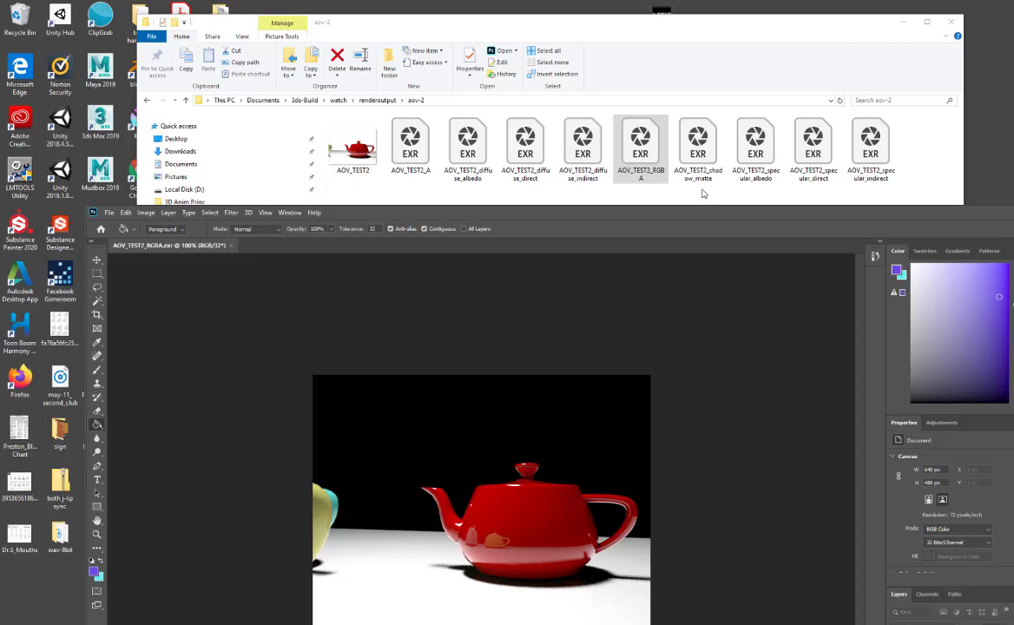
Place AOV_TEST2_specular_indirect as a new layer over the RGBA image and commit its placement.
left_click_drag(871, 173, 482, 321)
left_click(544, 215)
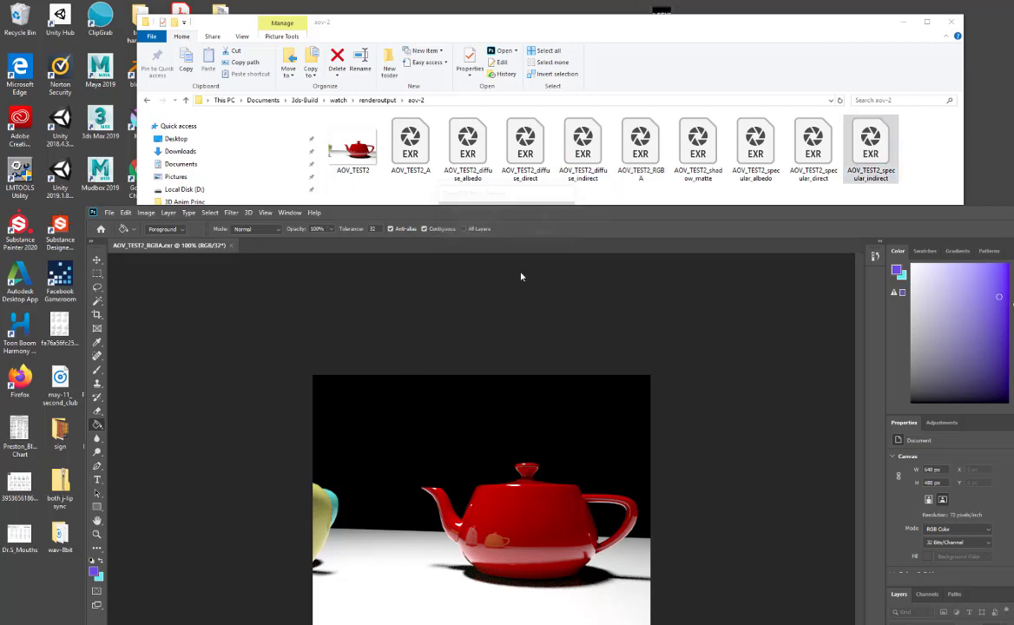
left_click(591, 228)
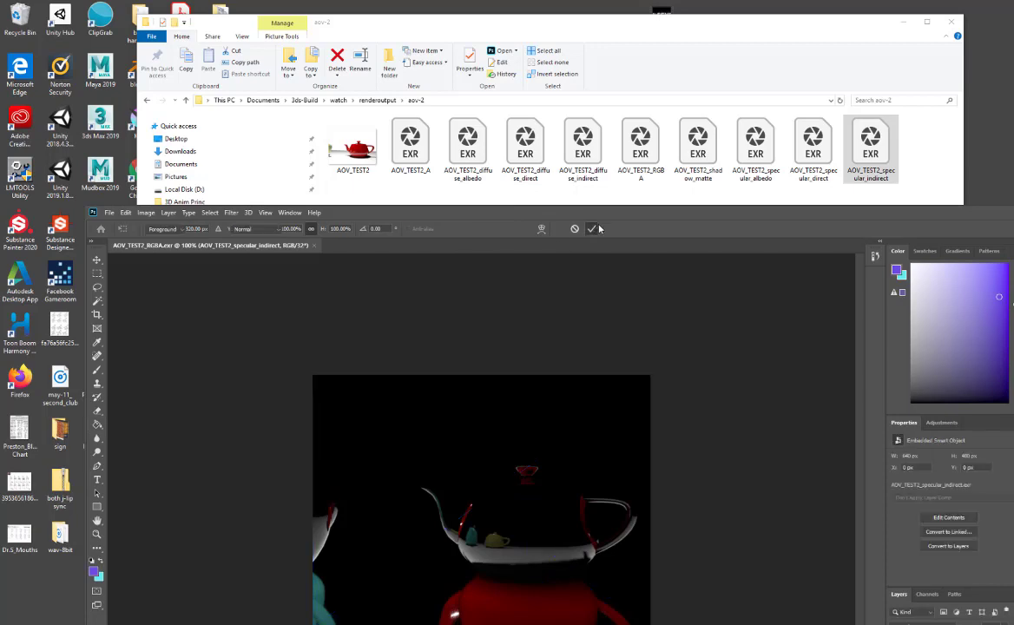
mouse_move(600, 218)
left_mouse_down()
mouse_move(545, 97)
mouse_move(600, 265)
mouse_move(600, 217)
mouse_move(593, 223)
left_mouse_up()
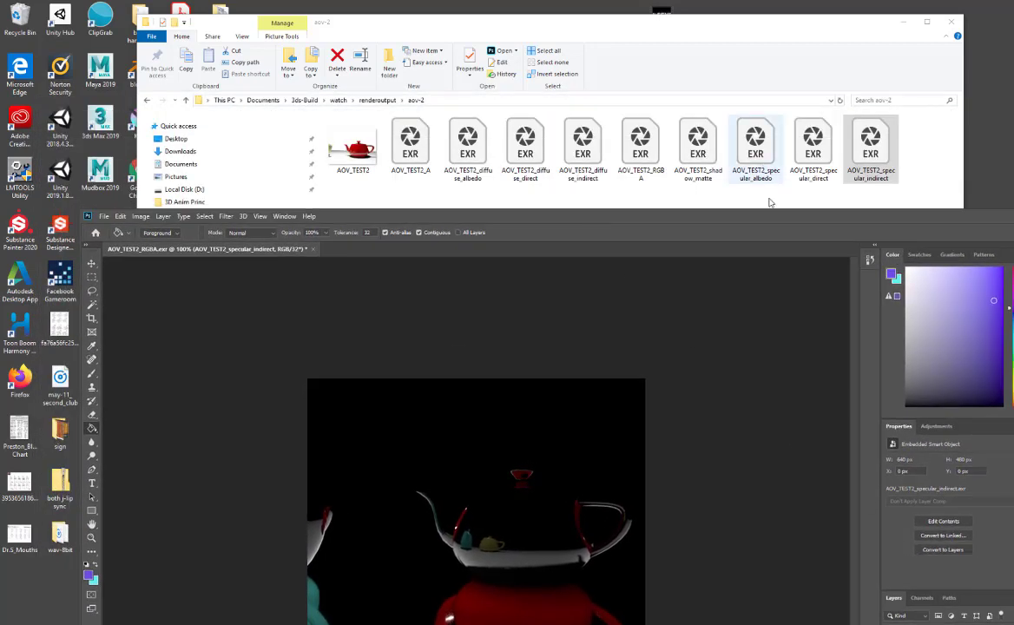
Bring the full Photoshop window into view to inspect the layer stack, and reposition it below the aov-2 files.
double_click(690, 215)
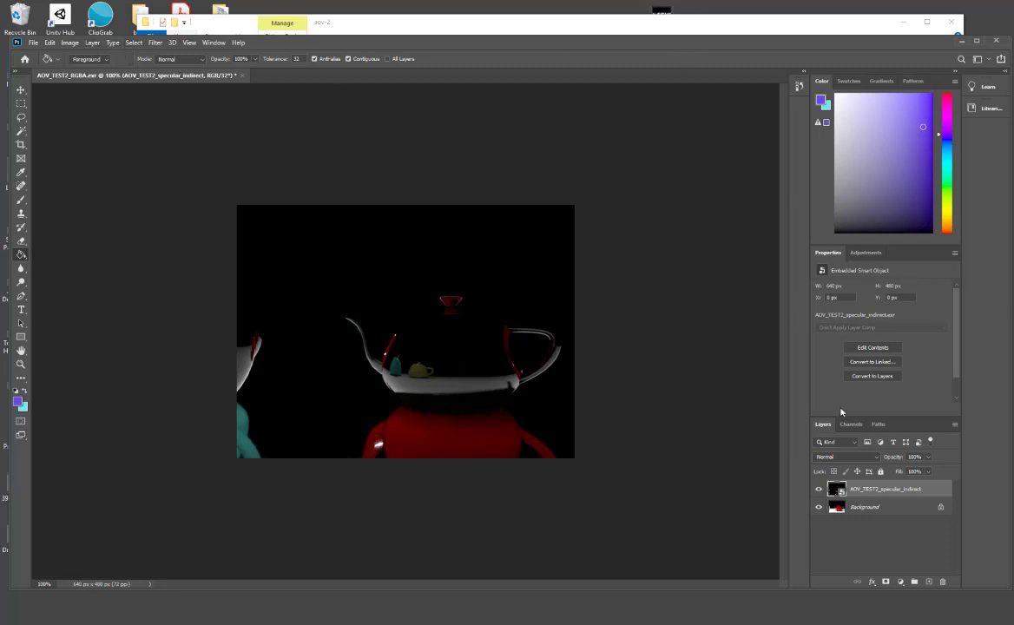
left_click_drag(688, 47, 757, 302)
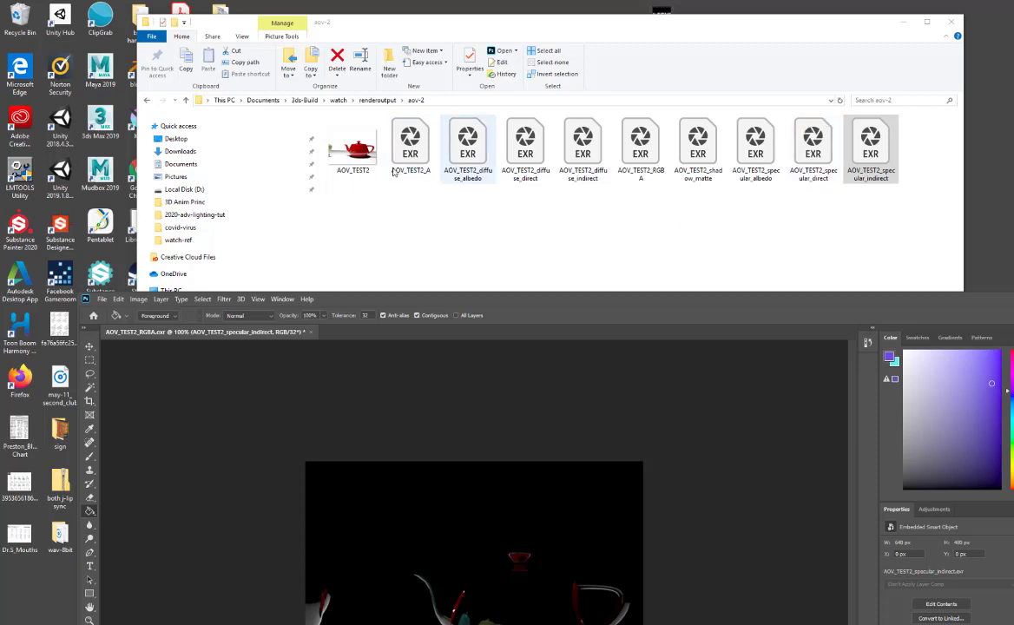
left_click_drag(671, 301, 566, 269)
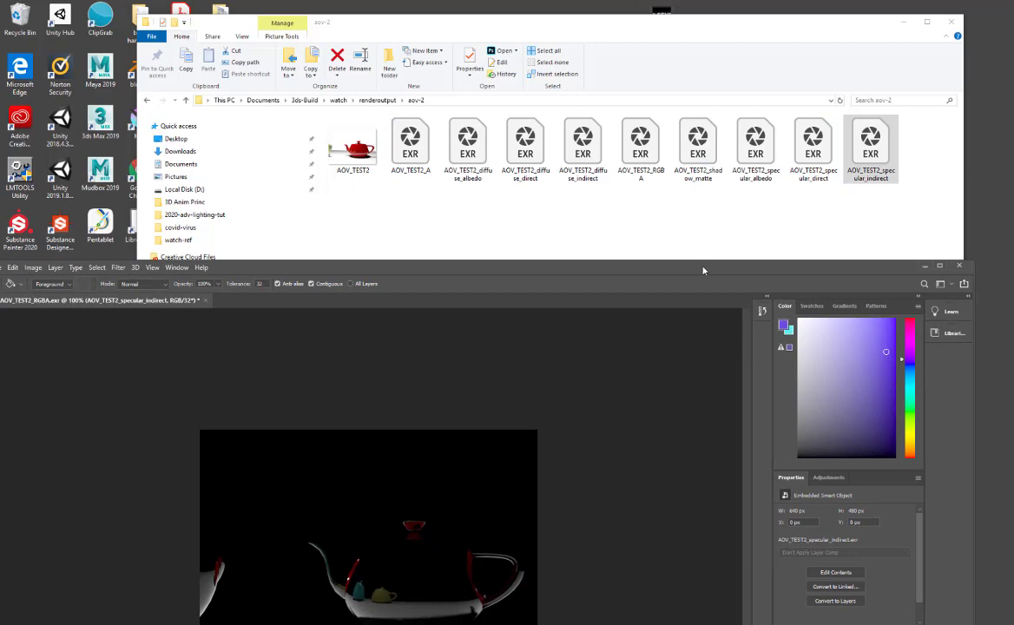